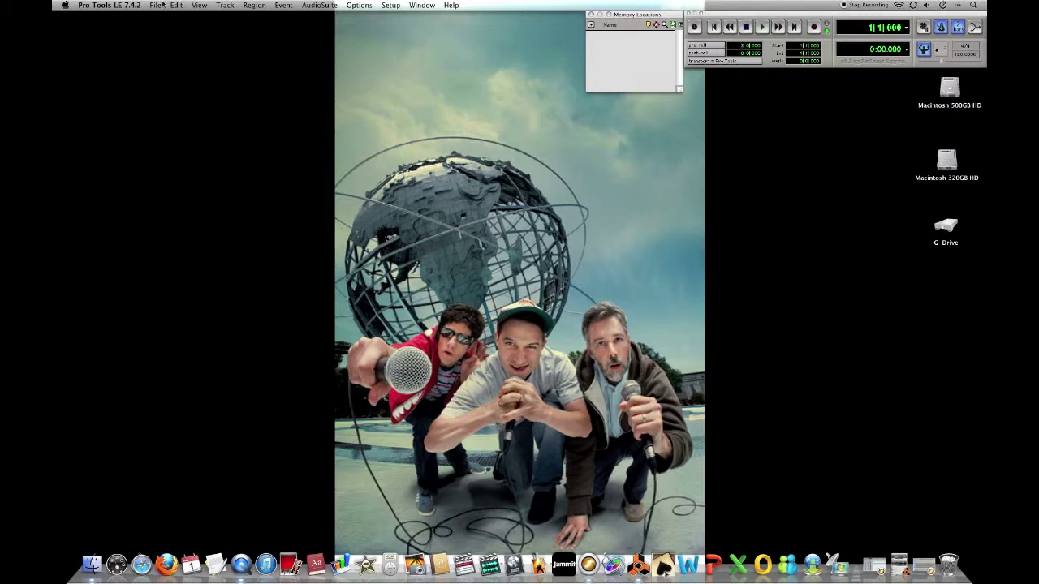
Step: Create a new session named Song 1 in the Pro Tools Folder
click(158, 4)
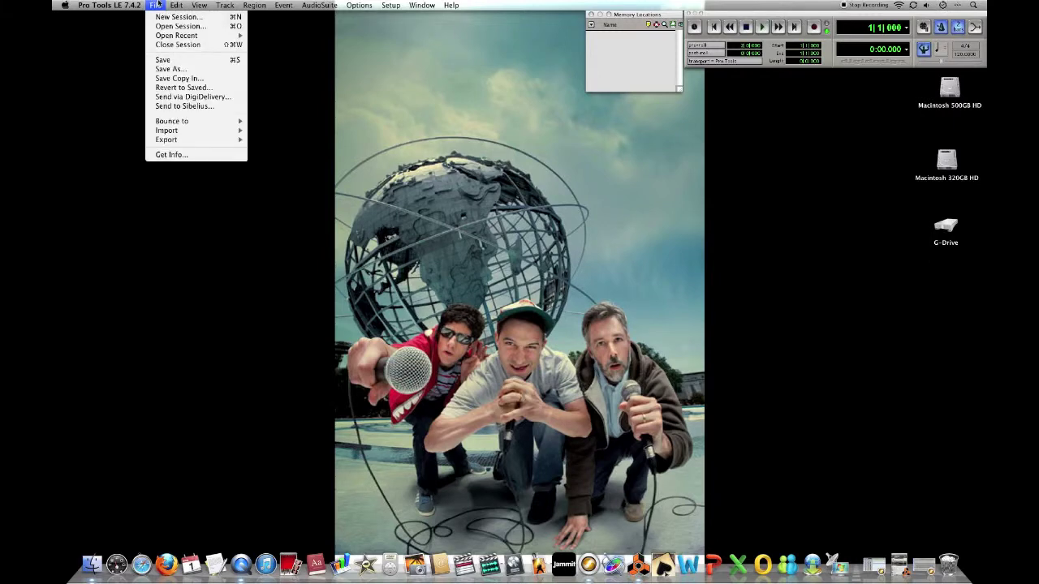
click(160, 17)
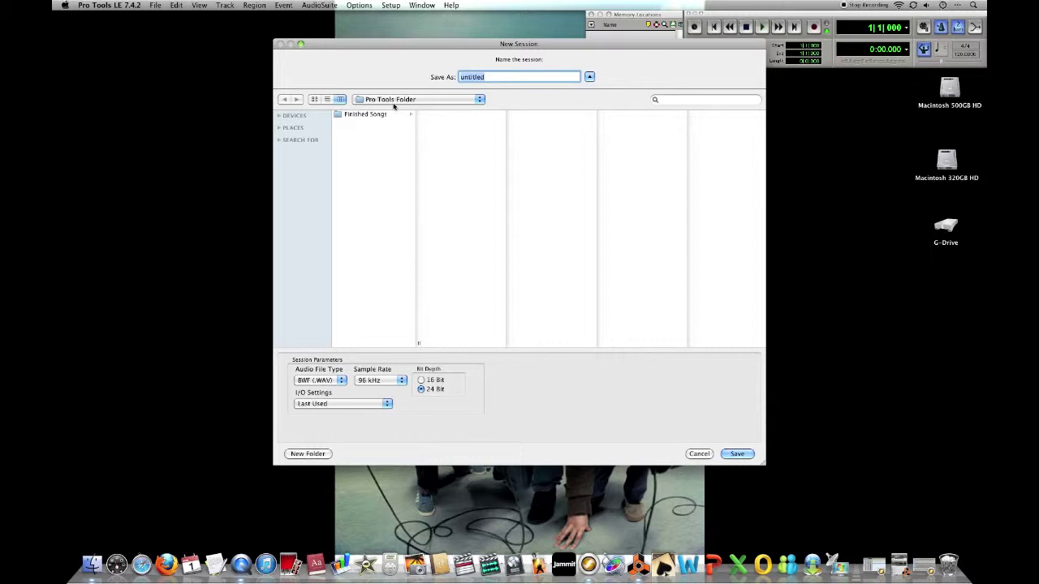
text(Song 1)
key(Return)
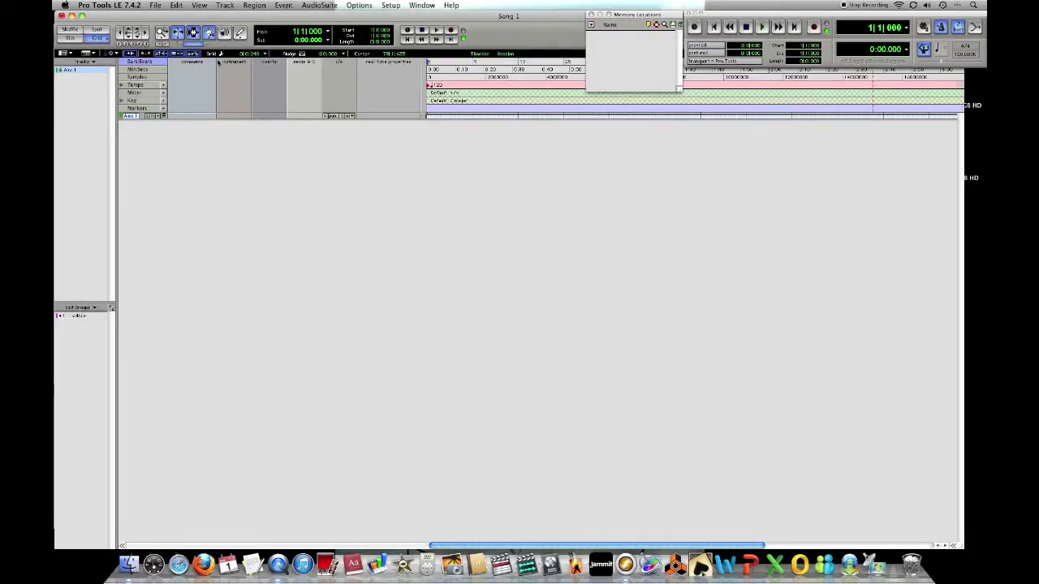
Step: Open the New Tracks dialog and look through the channel format and track type choices
click(225, 5)
click(231, 18)
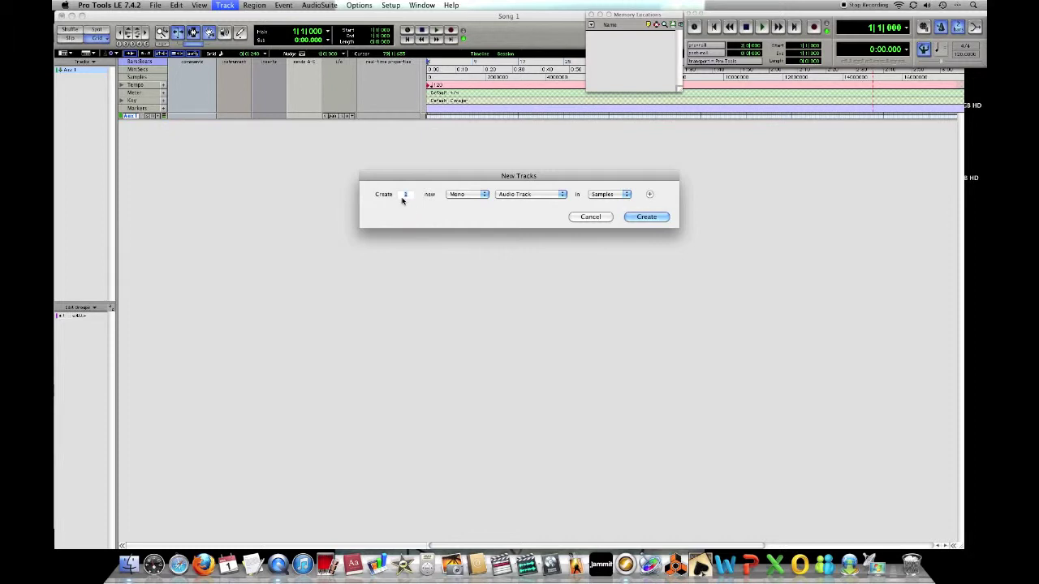
click(459, 194)
click(503, 208)
click(524, 195)
click(584, 175)
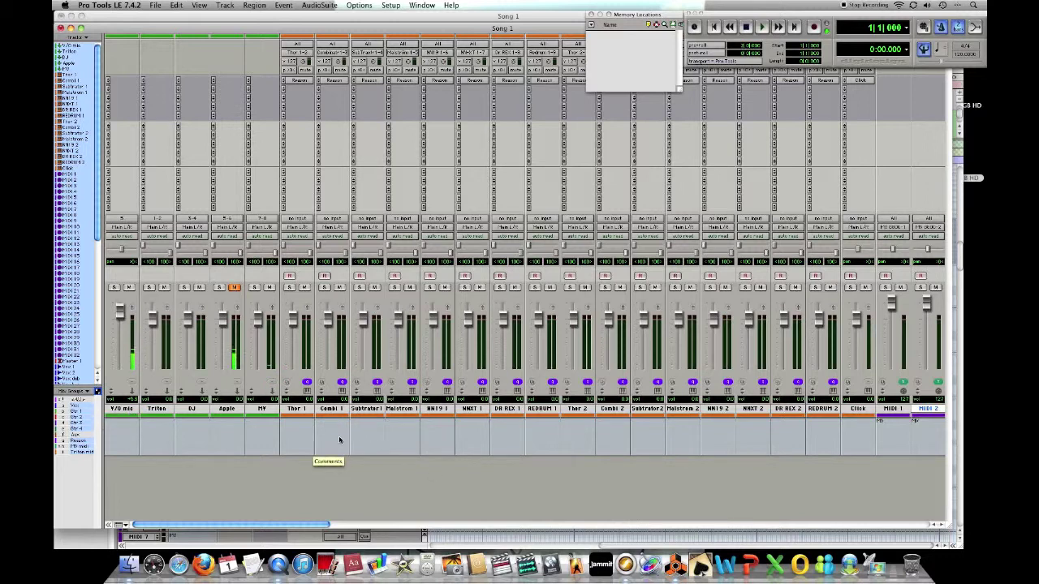
Step: Examine the mixer's instrument and MIDI tracks, from the Reason instruments through the MV and Triton channels
scroll(339, 441, right, 4)
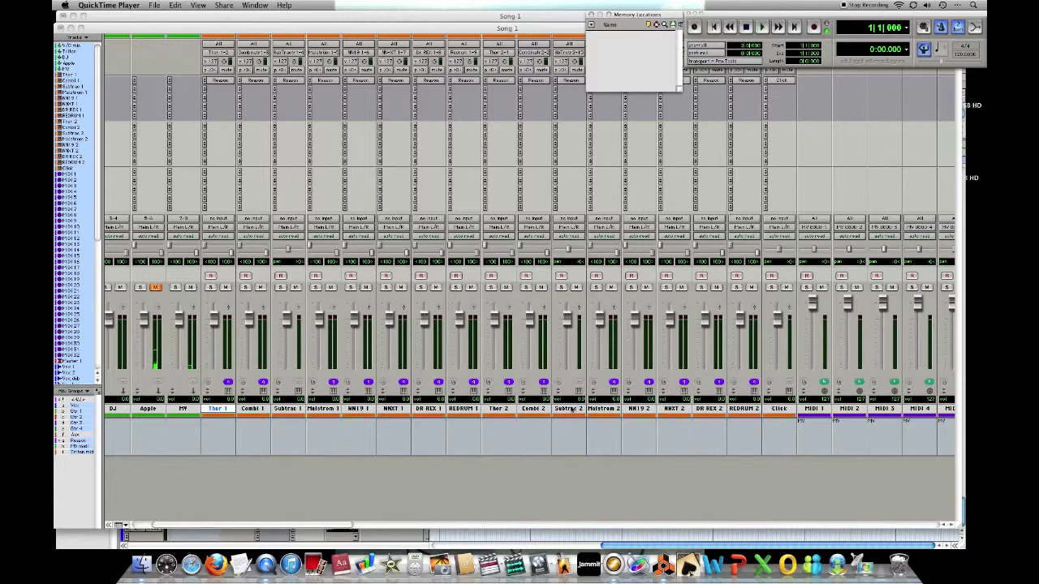
scroll(672, 432, right, 10)
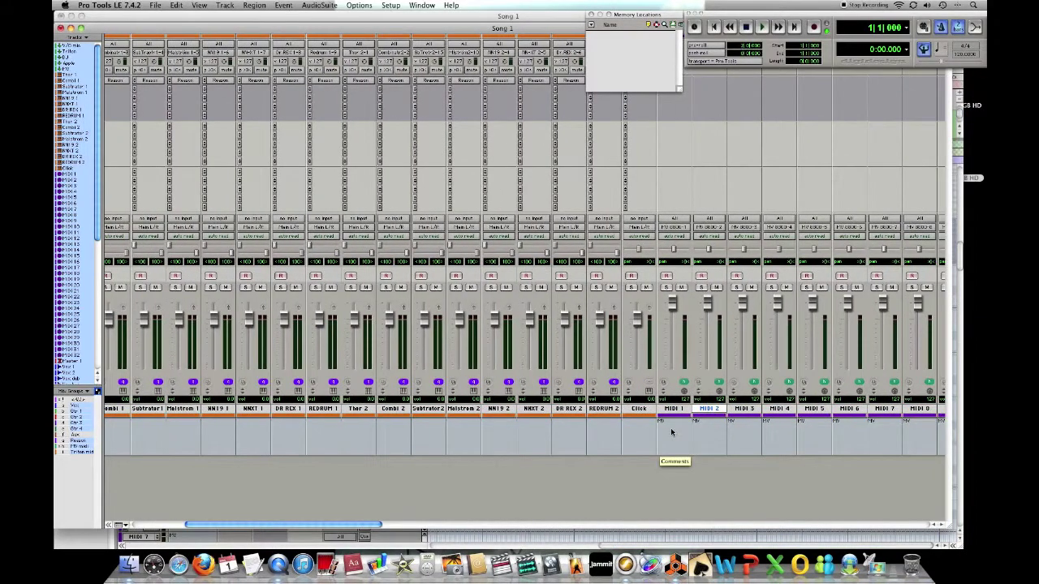
scroll(672, 433, right, 5)
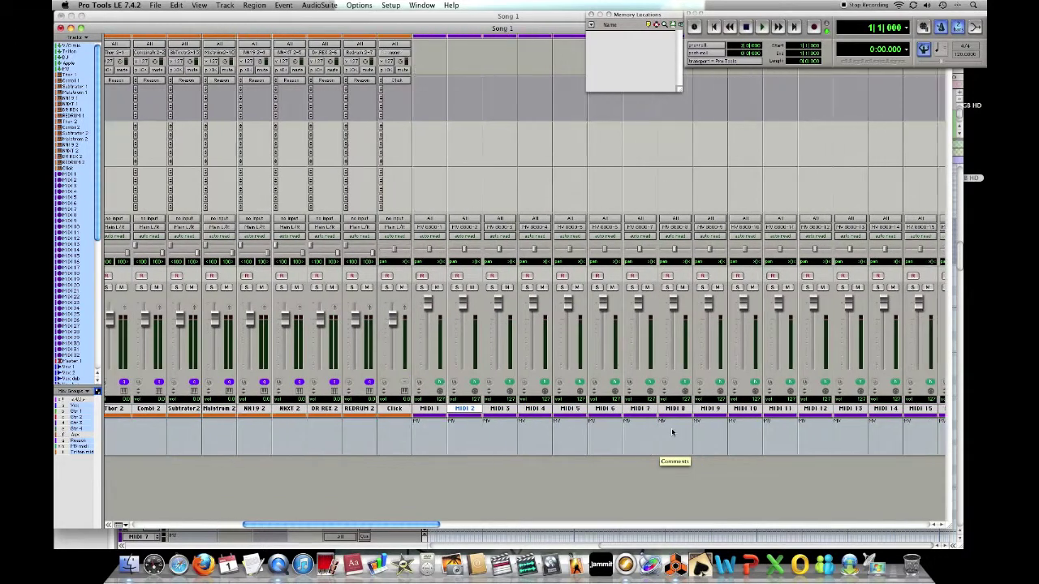
scroll(672, 432, right, 7)
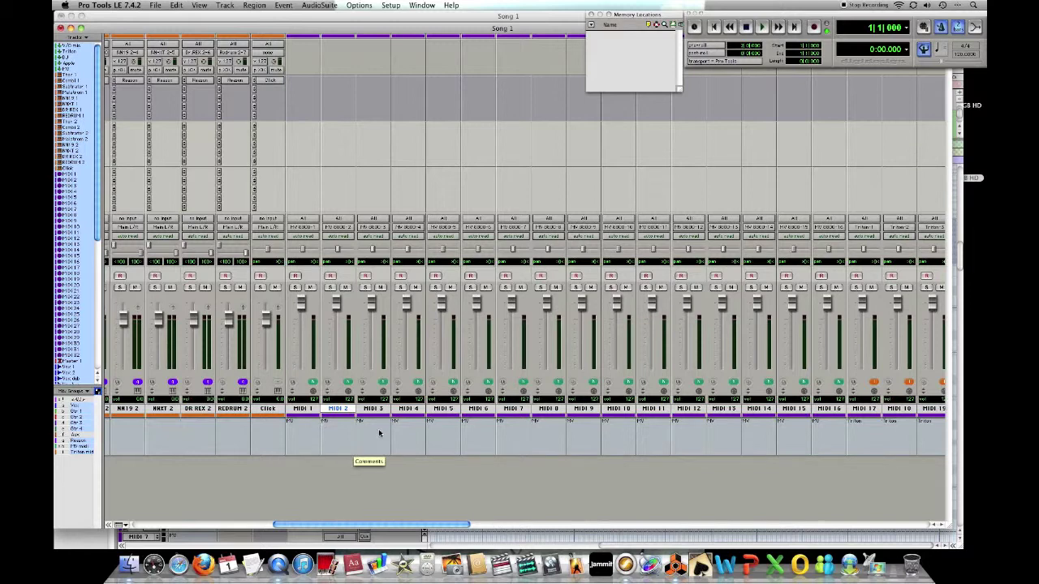
scroll(774, 440, right, 20)
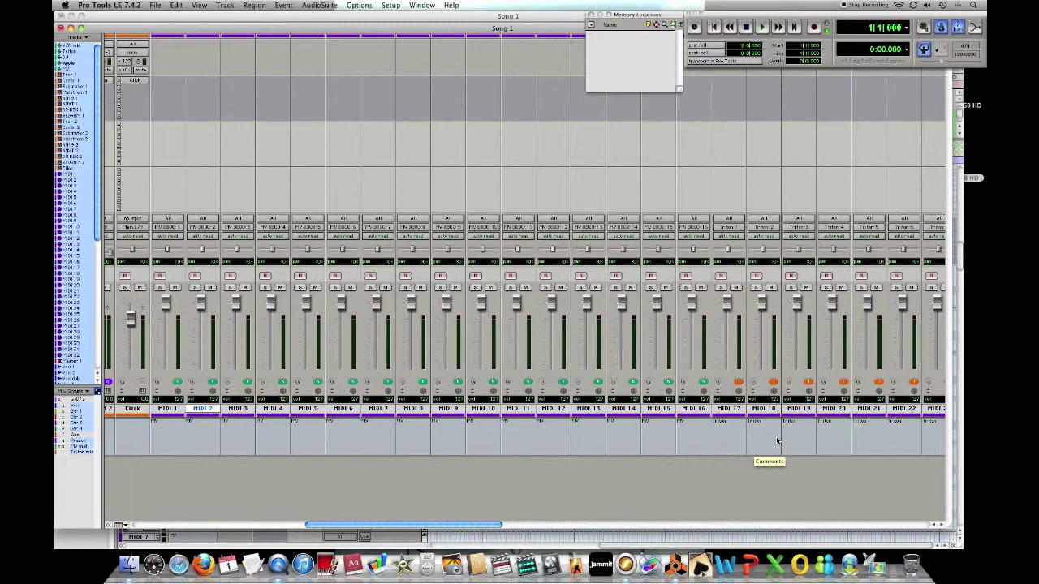
scroll(733, 428, right, 14)
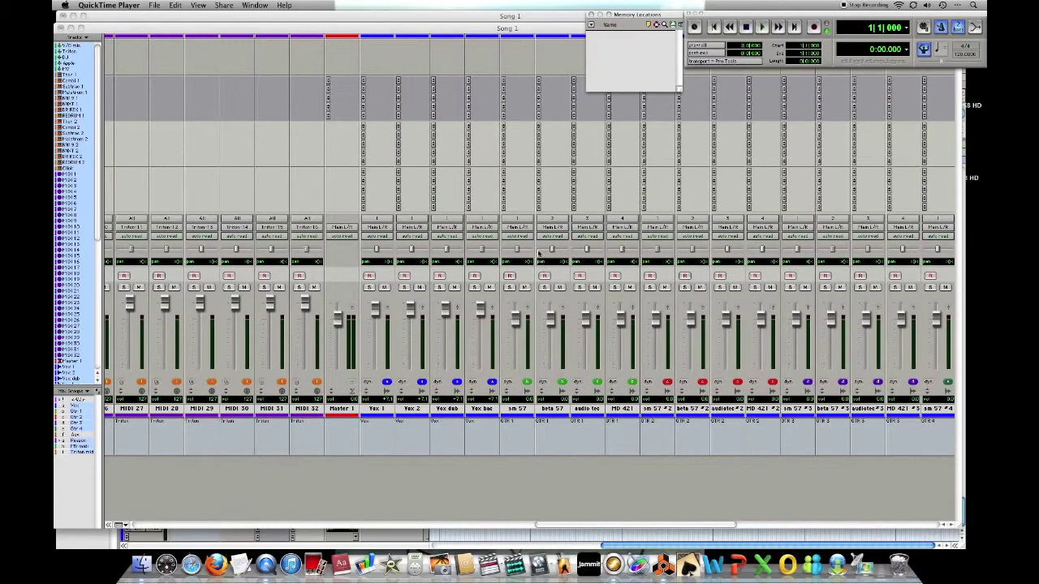
Step: View the interface inputs available for the first sm 57 guitar track, keeping its assignment
click(534, 217)
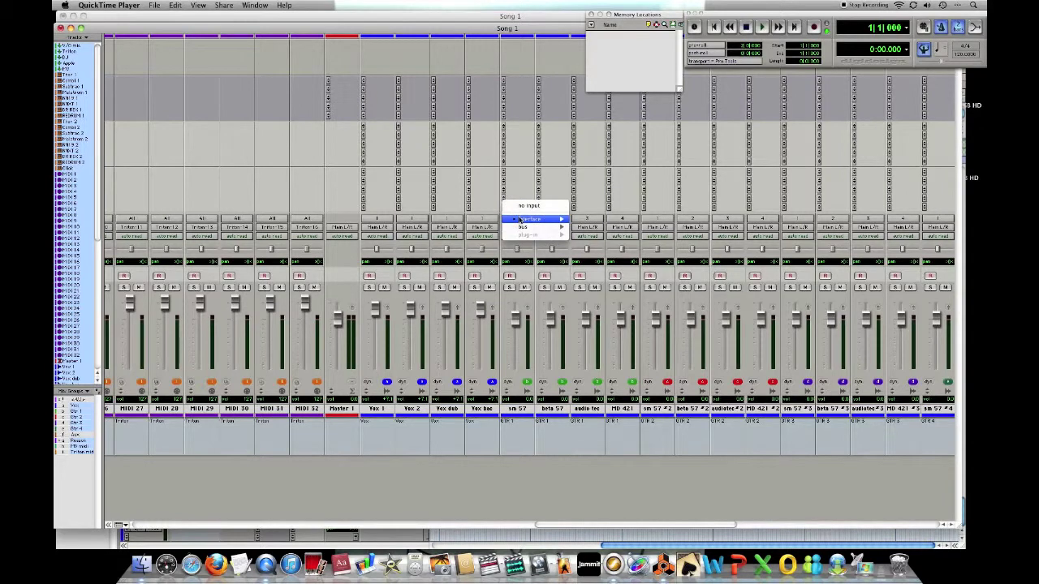
mouse_move(534, 220)
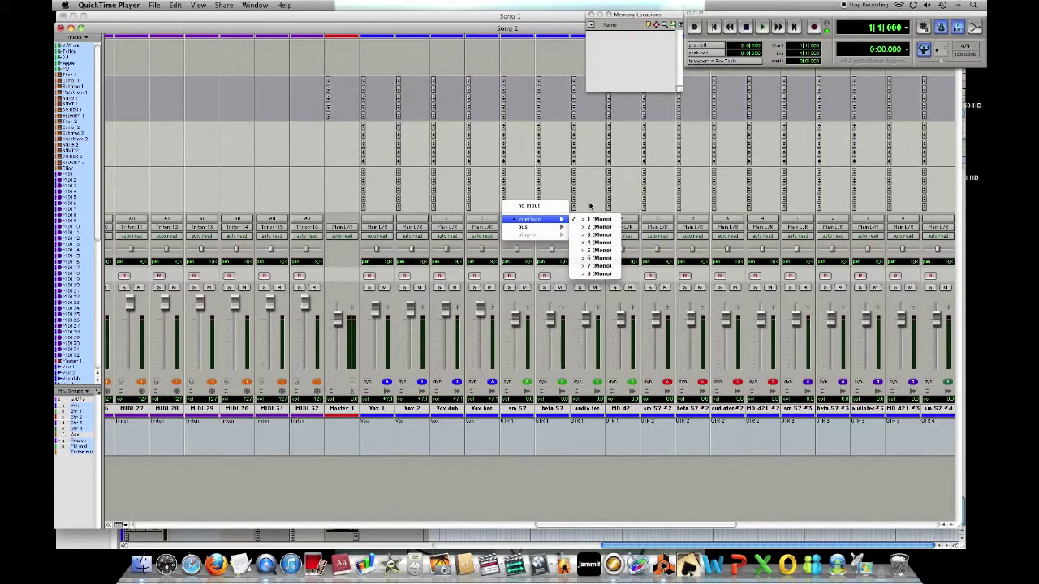
click(590, 206)
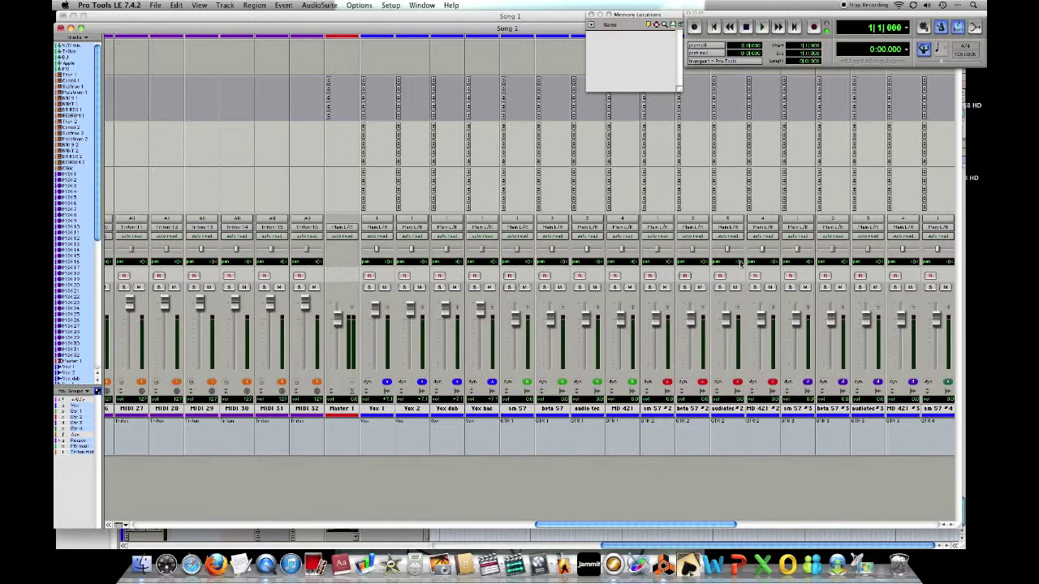
Step: Examine the guitar microphone, bass, Redrum and MV audio tracks in the mixer
scroll(763, 418, left, 4)
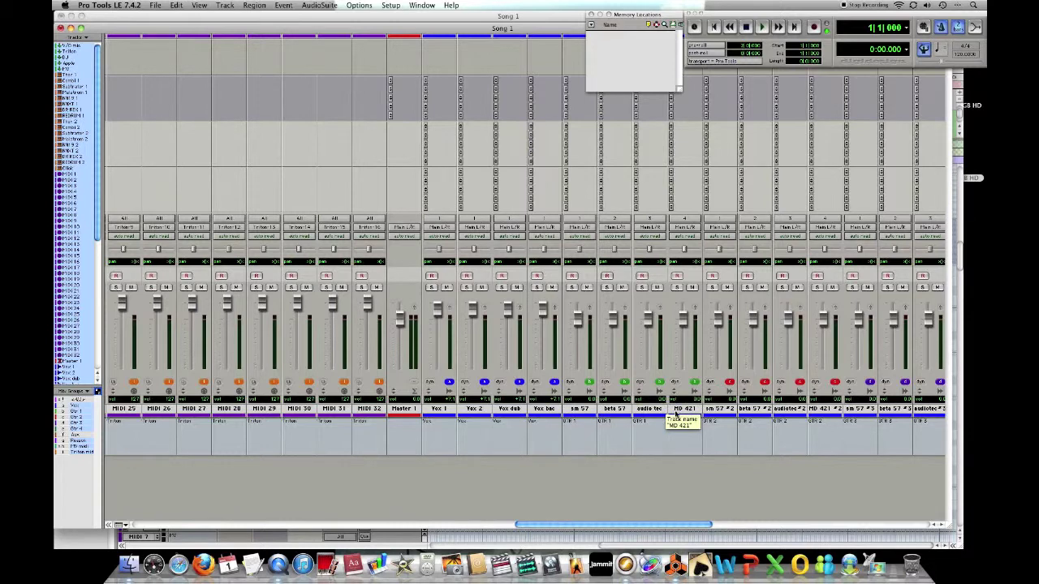
scroll(746, 422, right, 3)
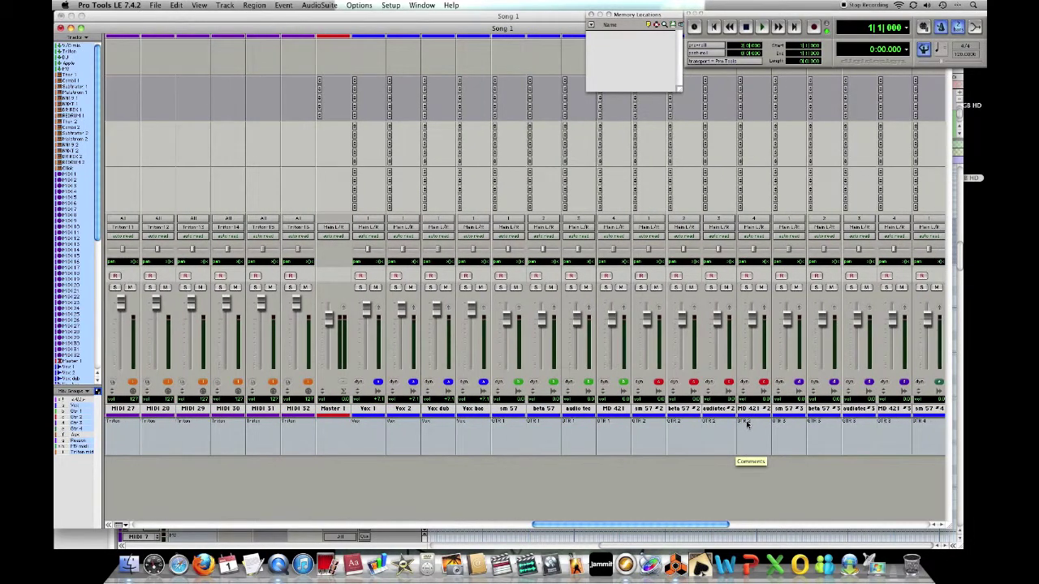
scroll(803, 419, right, 3)
scroll(808, 419, right, 15)
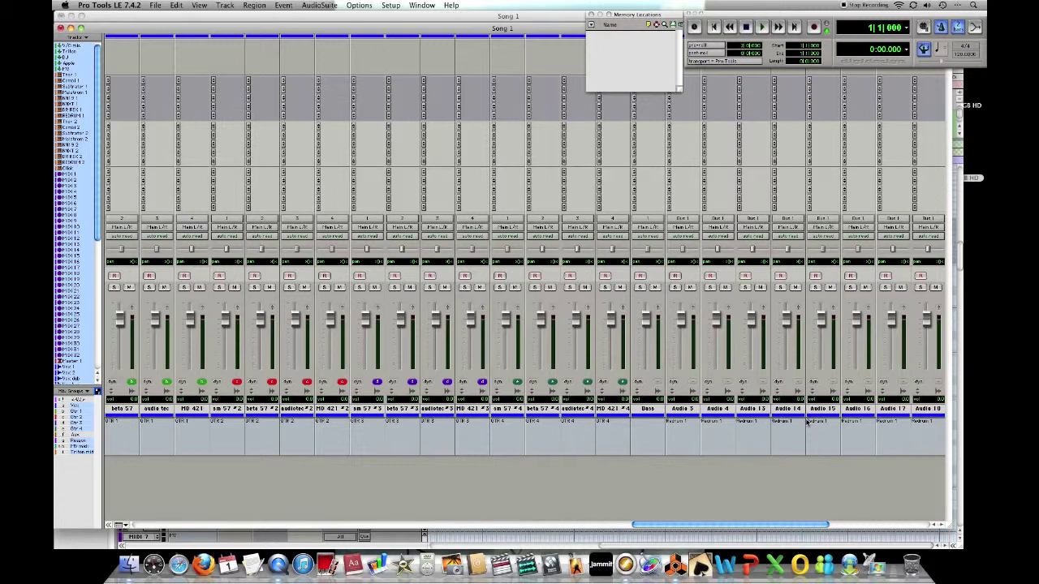
scroll(806, 433, right, 3)
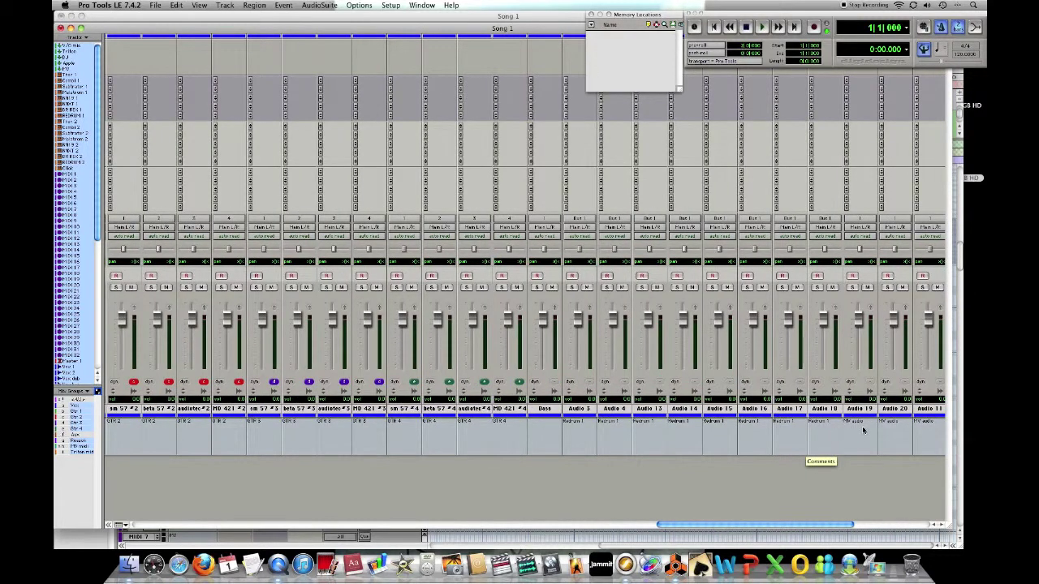
scroll(863, 430, right, 5)
scroll(863, 430, right, 5)
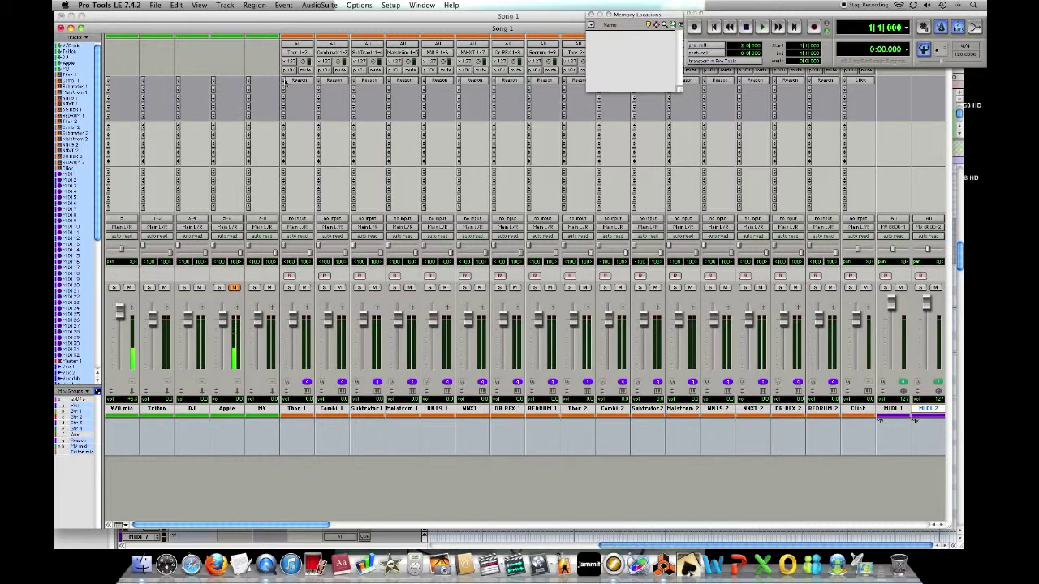
Step: Assign the multichannel instrument plug-in Reason (stereo) to the first insert of the Thor 1 track
click(298, 88)
mouse_move(300, 82)
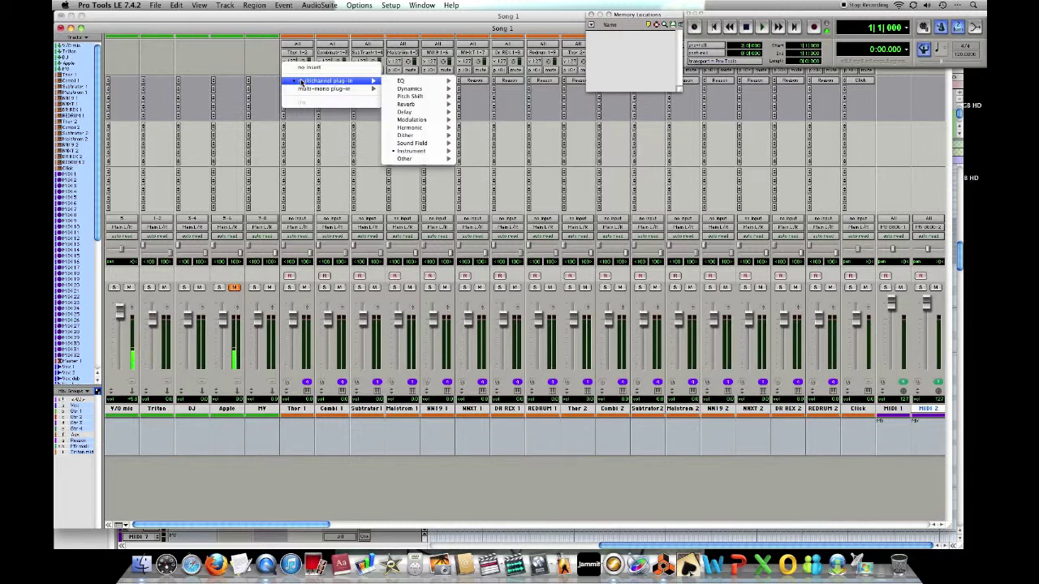
mouse_move(414, 143)
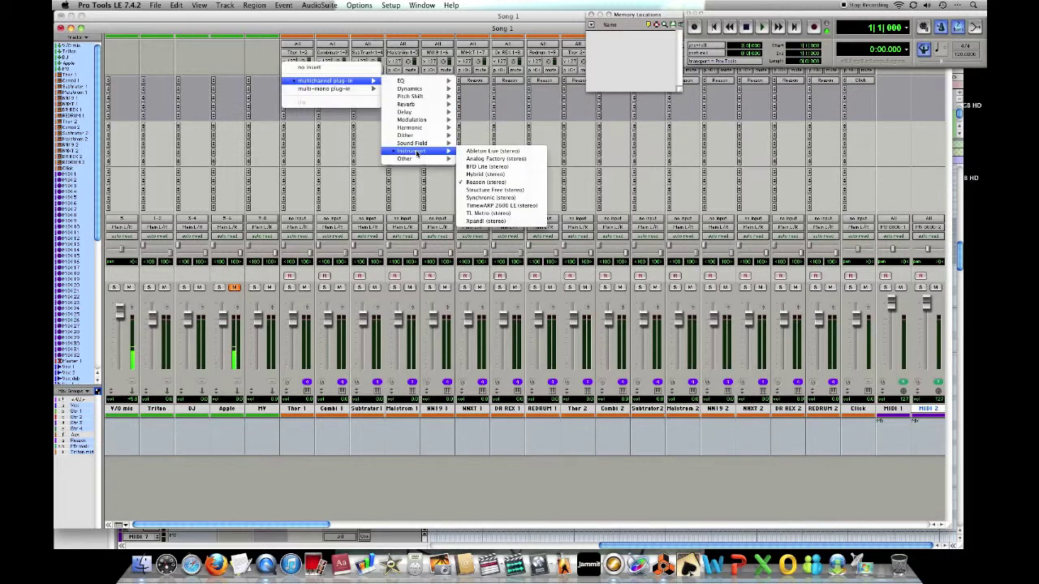
mouse_move(446, 154)
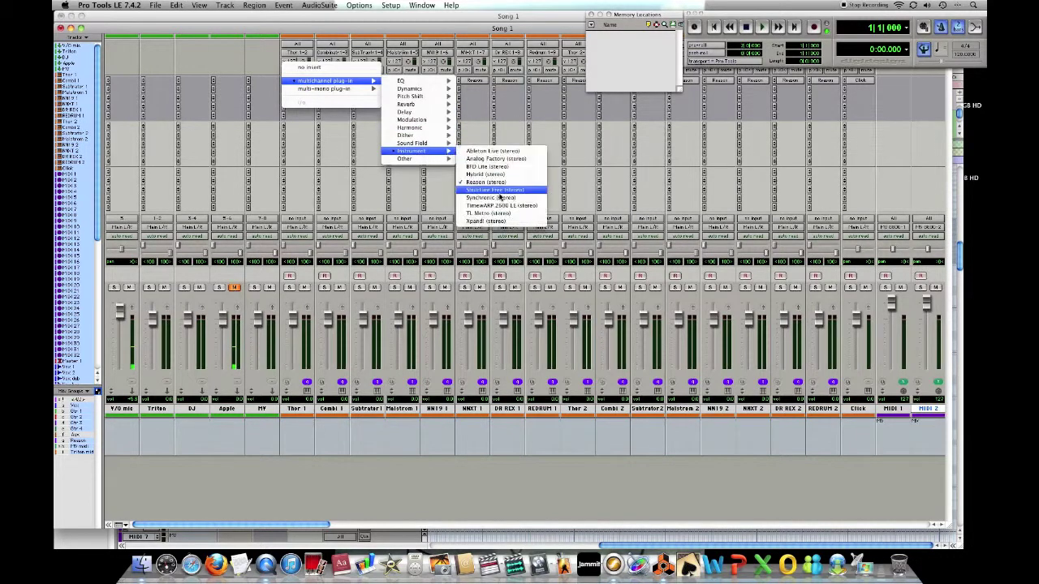
click(508, 184)
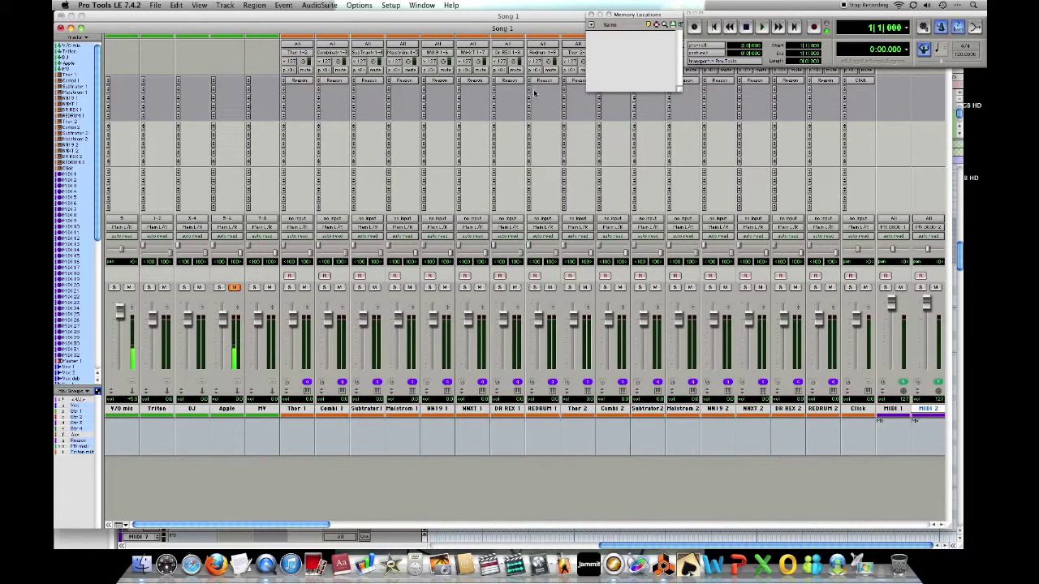
Step: Switch to Reason and look through the Song 1 device rack, from the first Thor to the second set of instruments
click(662, 564)
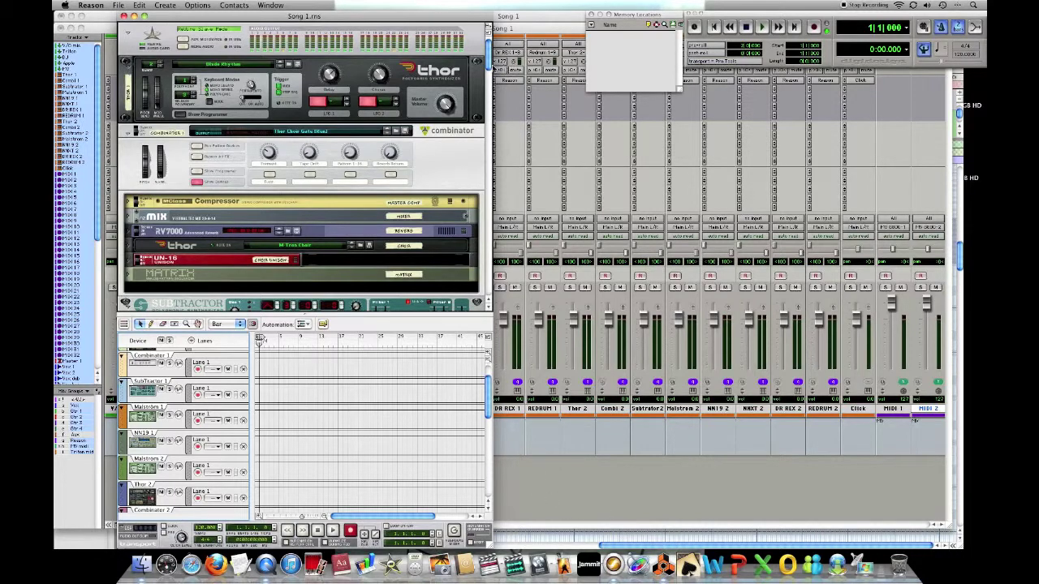
drag(490, 68, 496, 165)
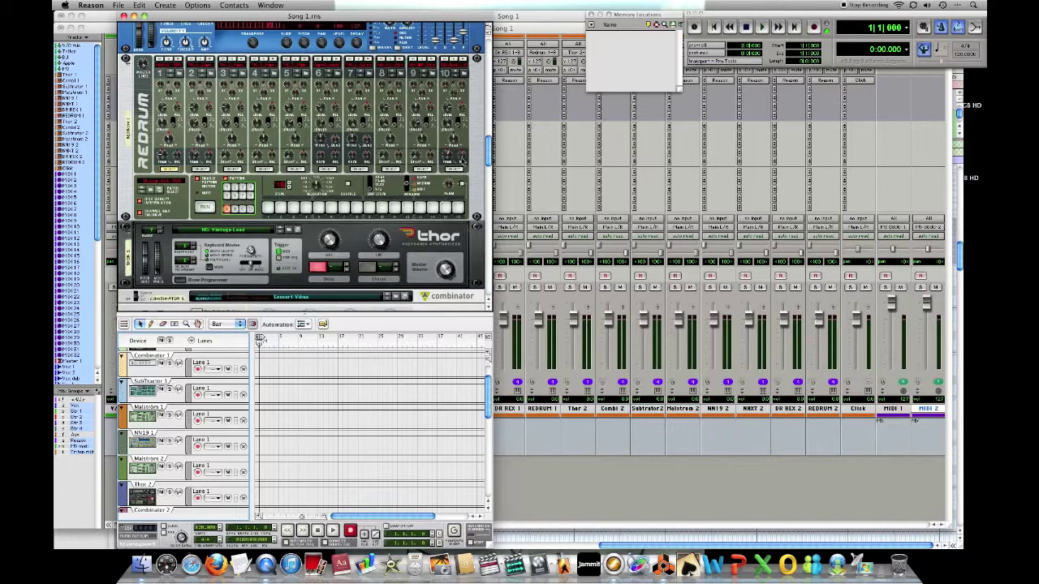
drag(489, 155, 501, 38)
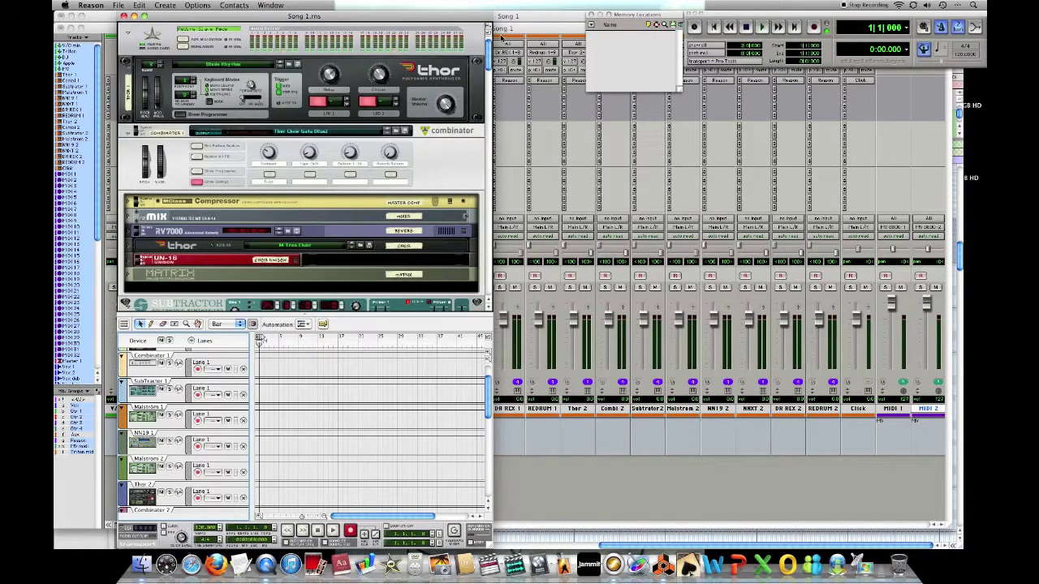
Step: Flip the Reason rack to its rear and examine how the devices are cabled to the hardware interface outputs
key(Tab)
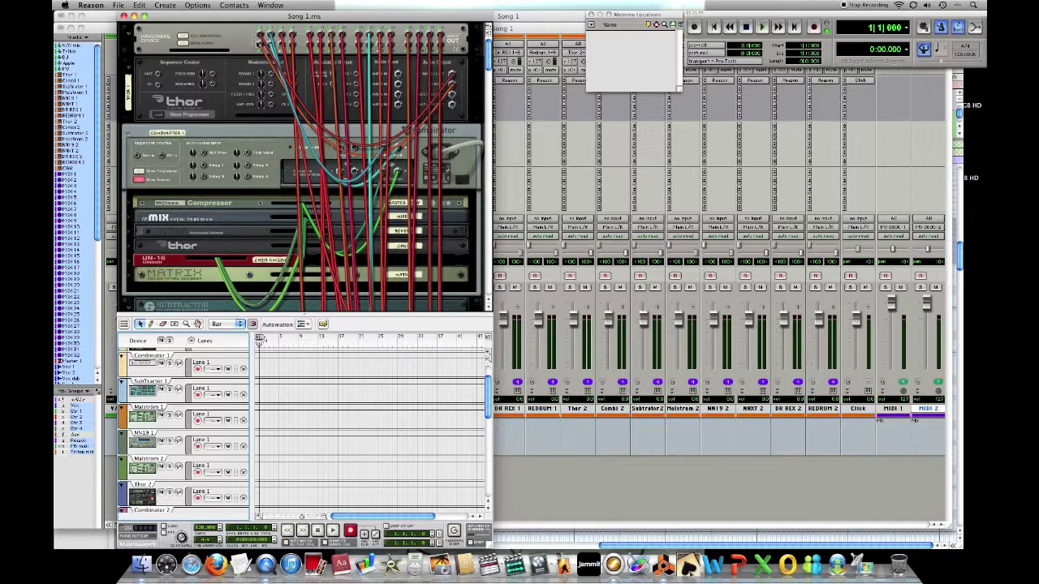
mouse_move(258, 43)
click(571, 501)
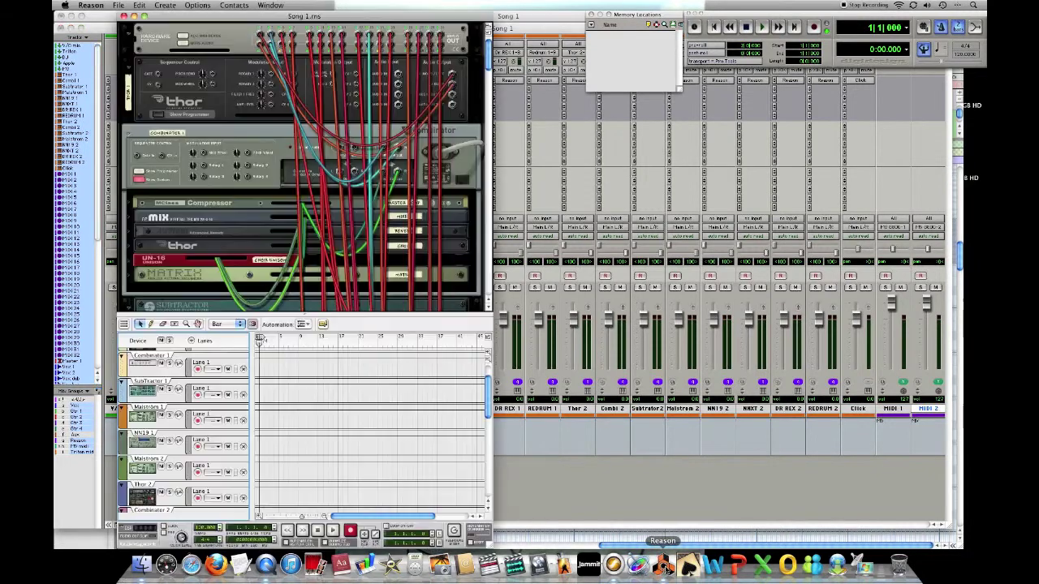
click(663, 564)
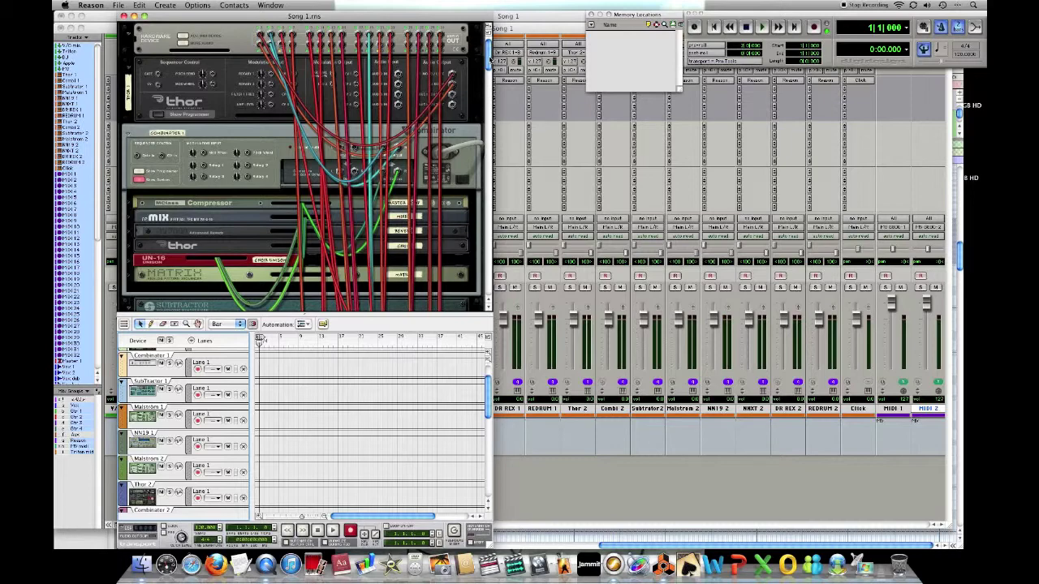
drag(489, 59, 489, 112)
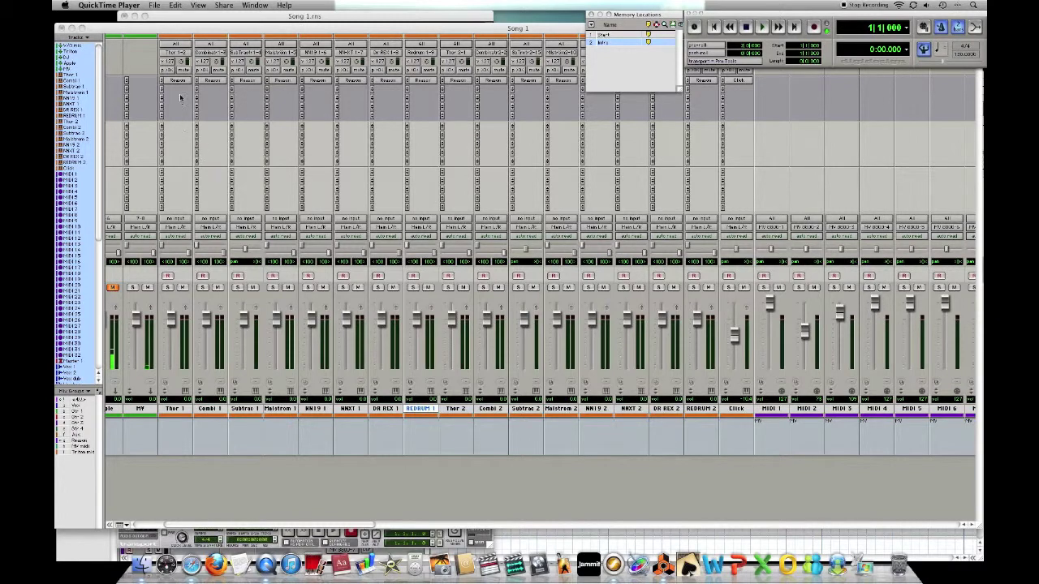
Step: Switch to Pro Tools and compare the ReWire channel assignments of Thor 1 and Combi 1 with the Reason rack's cabling
click(178, 84)
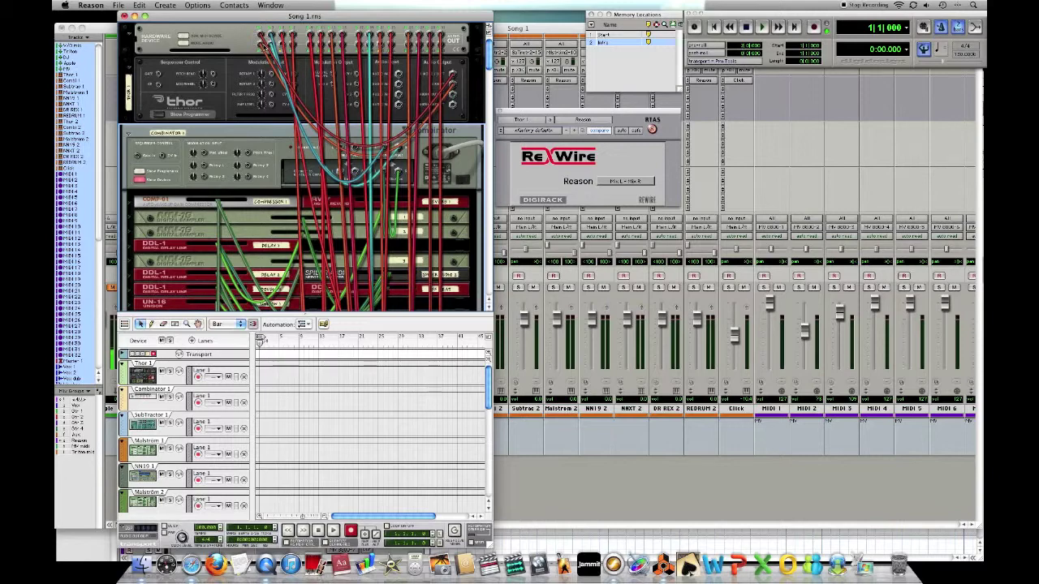
click(617, 192)
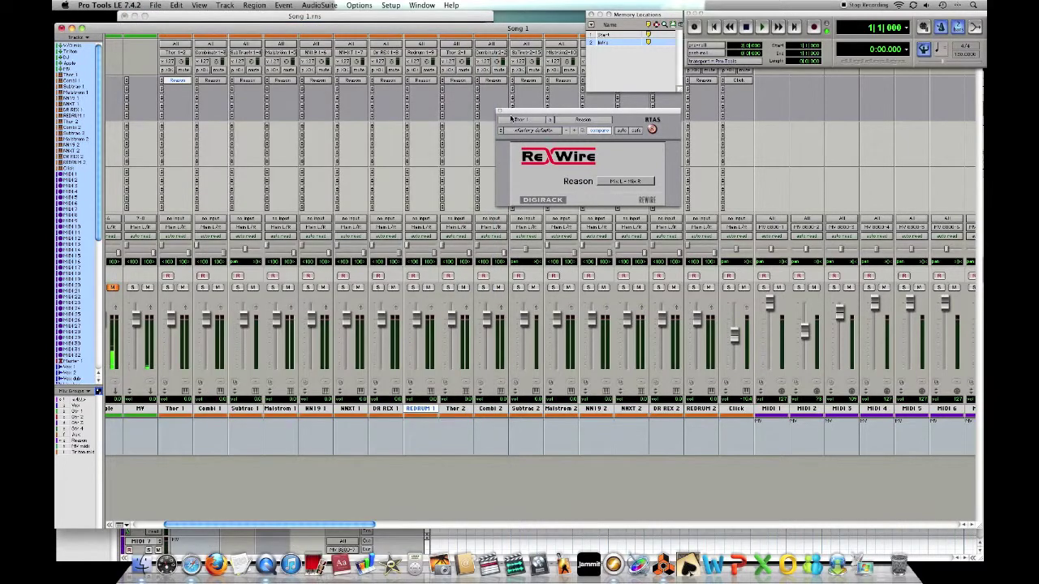
click(211, 82)
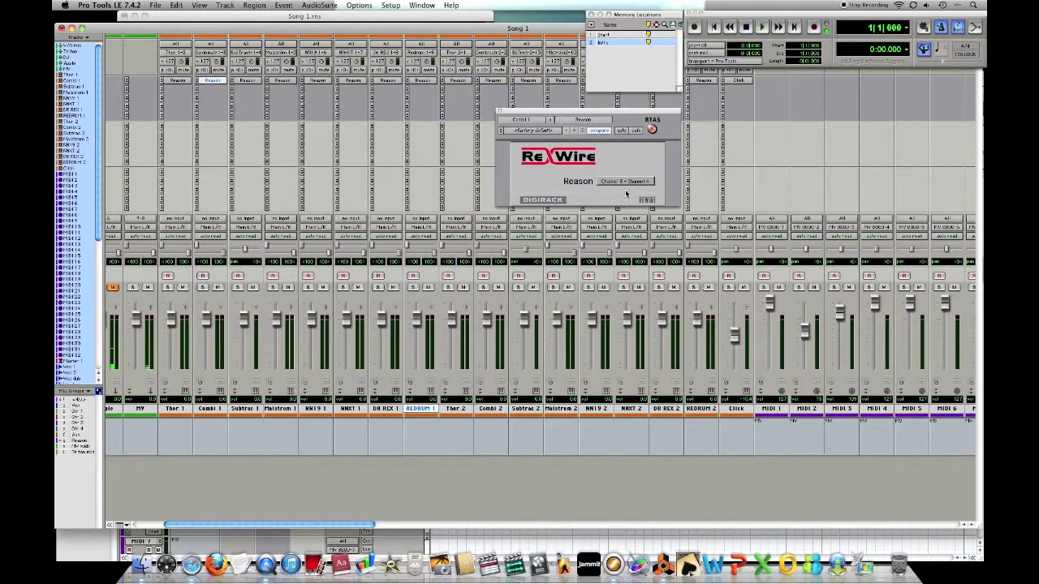
click(276, 19)
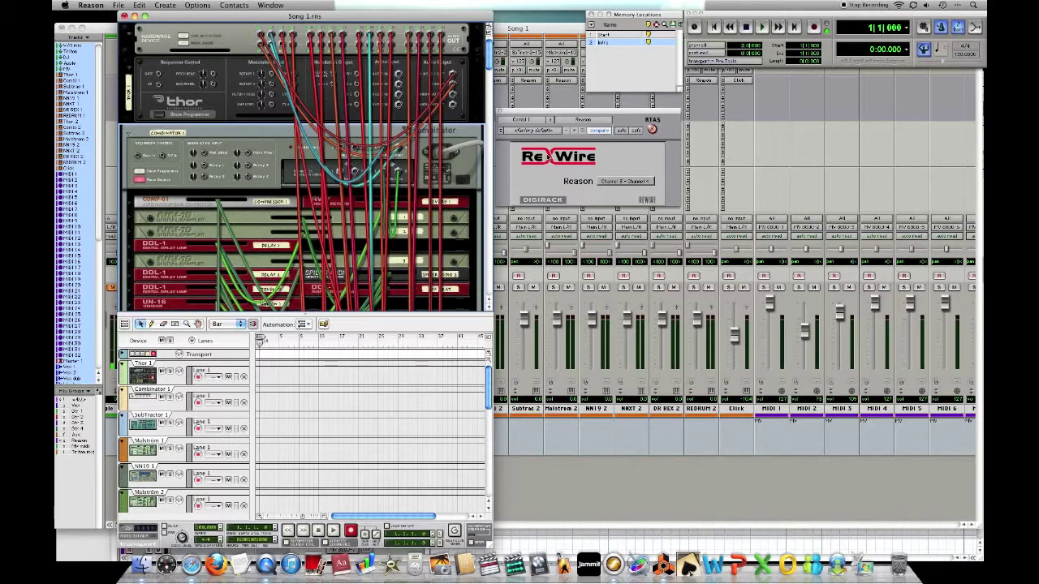
click(523, 160)
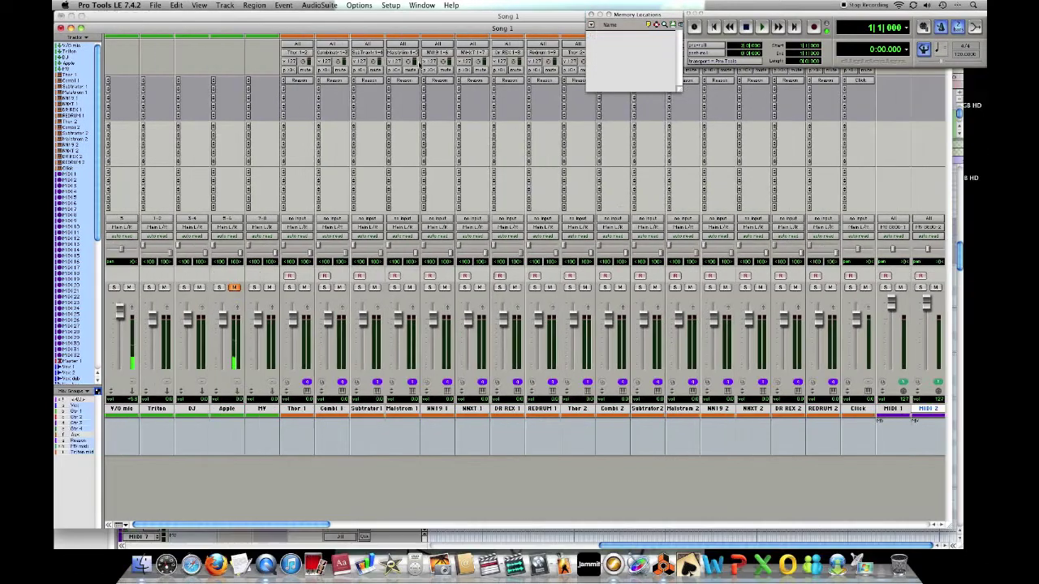
Step: Check the MIDI output assignment of the Thor 1 track and look across the remaining Reason instrument tracks
click(302, 54)
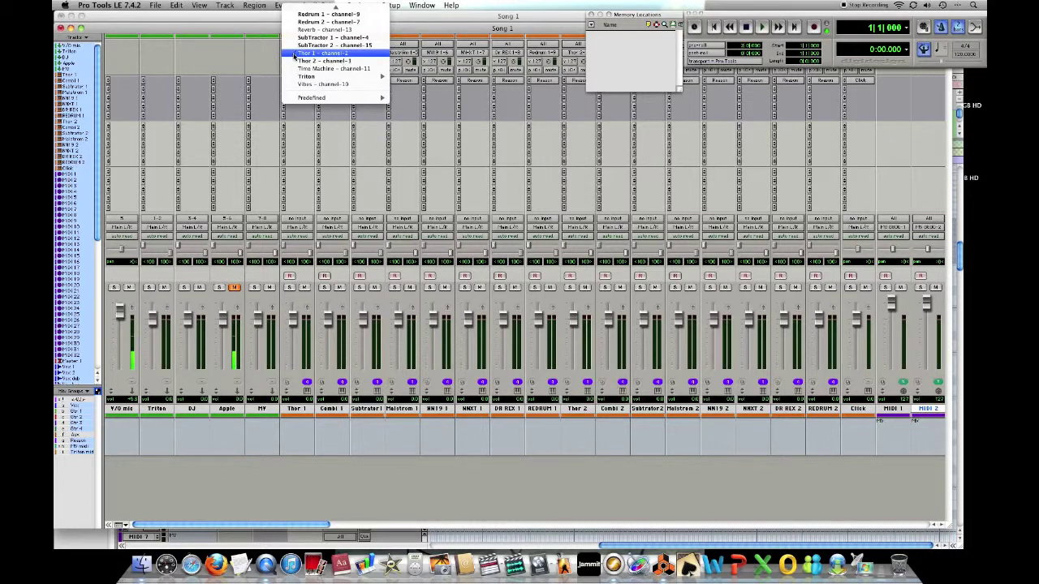
click(340, 117)
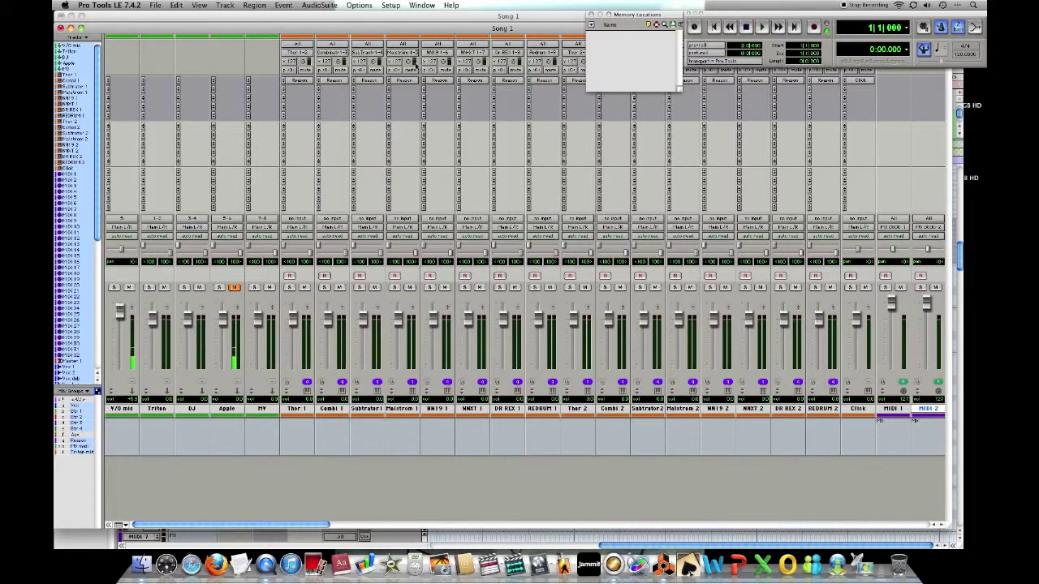
scroll(489, 87, right, 8)
scroll(490, 88, right, 1)
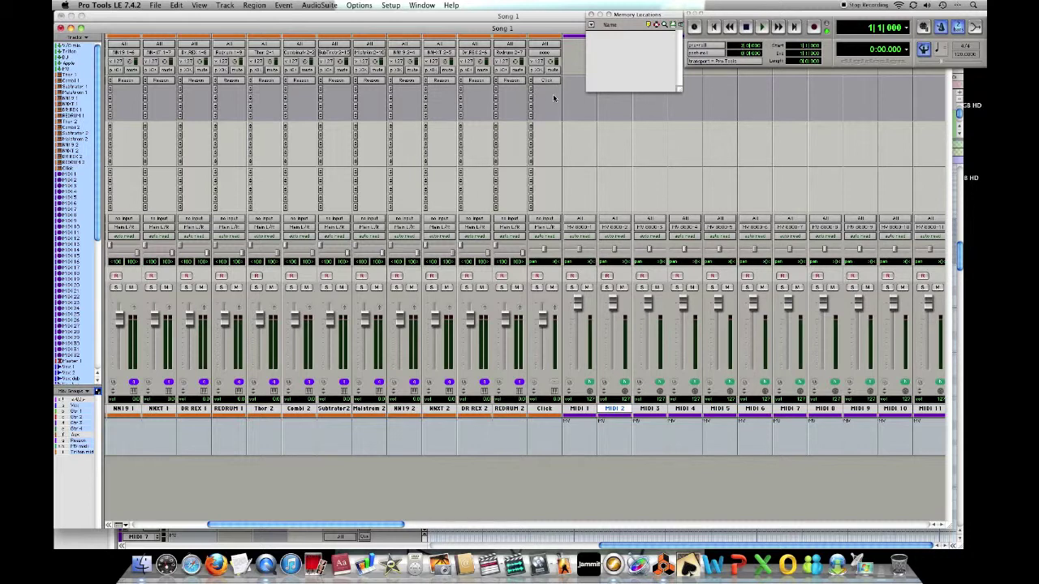
Step: Check the MIDI output assignment of the MIDI 1 track among the MV 8800 channels
scroll(555, 98, right, 3)
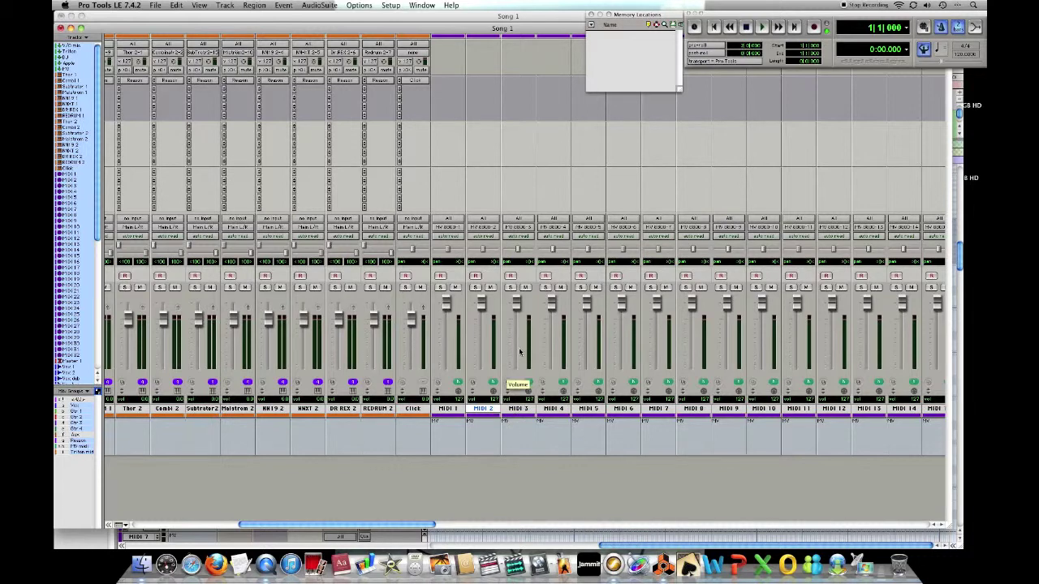
click(450, 229)
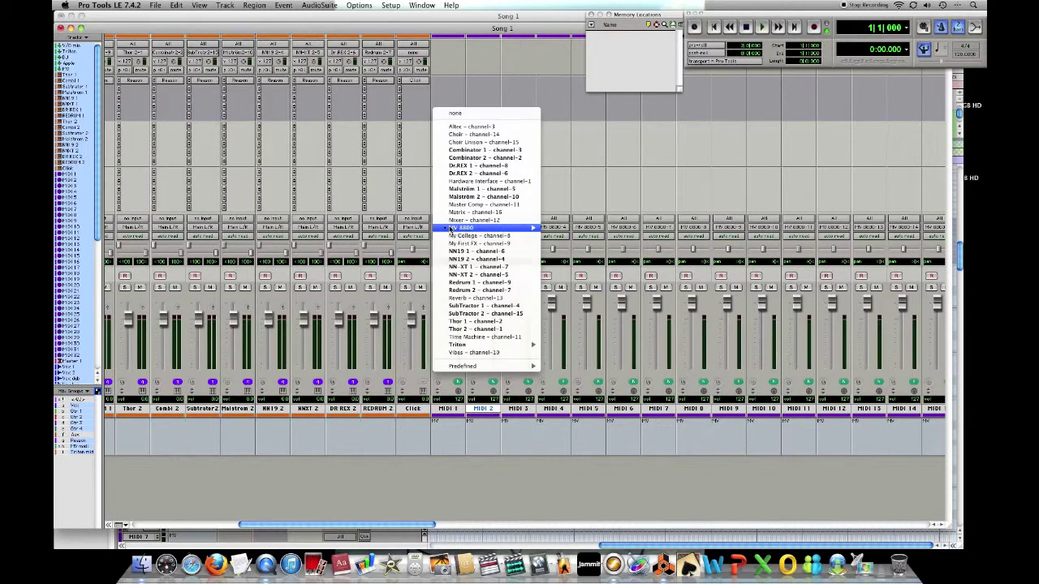
mouse_move(452, 229)
click(566, 236)
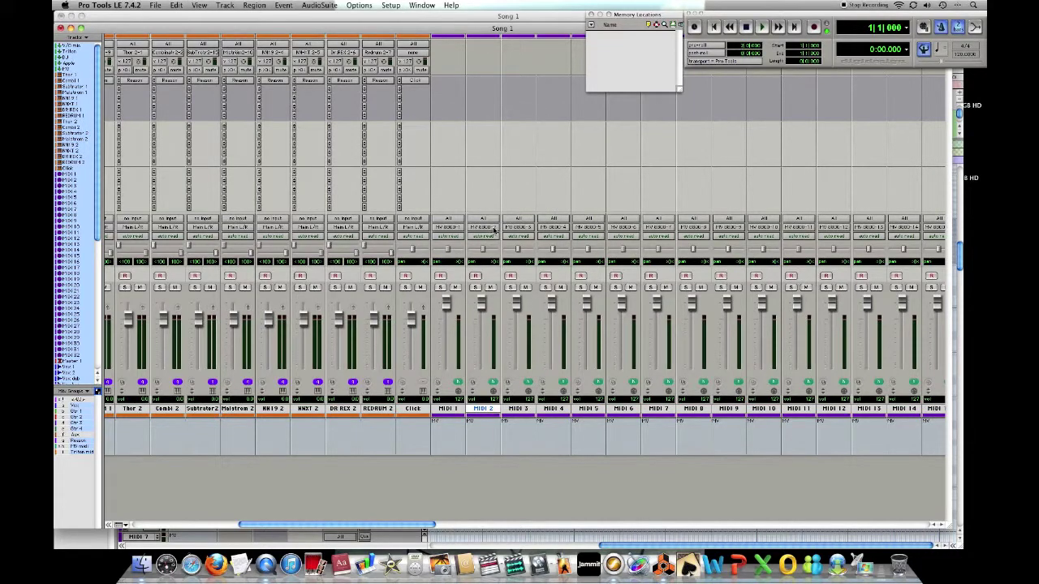
Step: Check the MIDI output assignment of the MIDI 17 track among the Triton channels
scroll(870, 345, right, 5)
scroll(870, 345, right, 5)
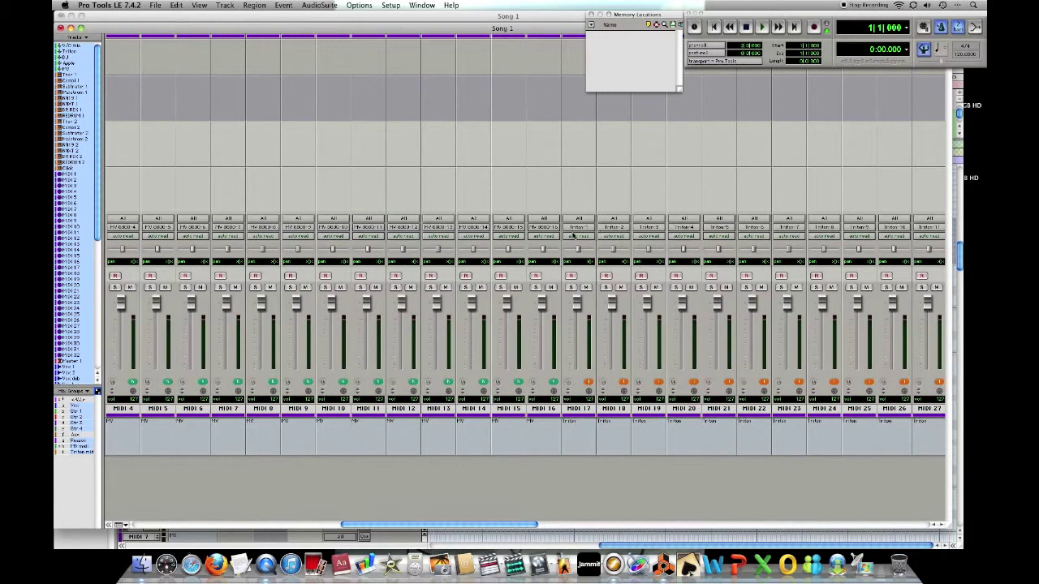
click(577, 234)
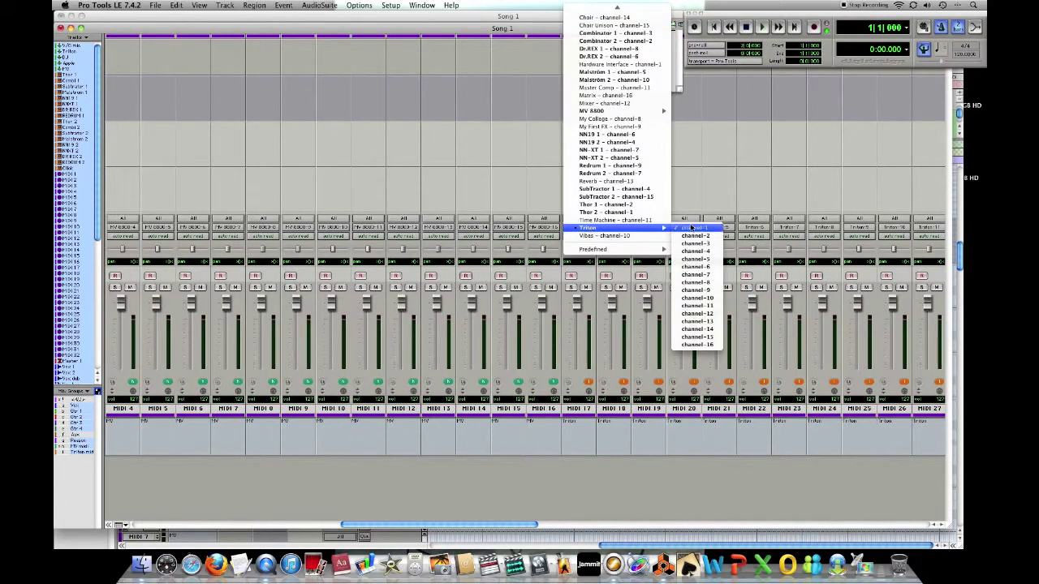
click(689, 188)
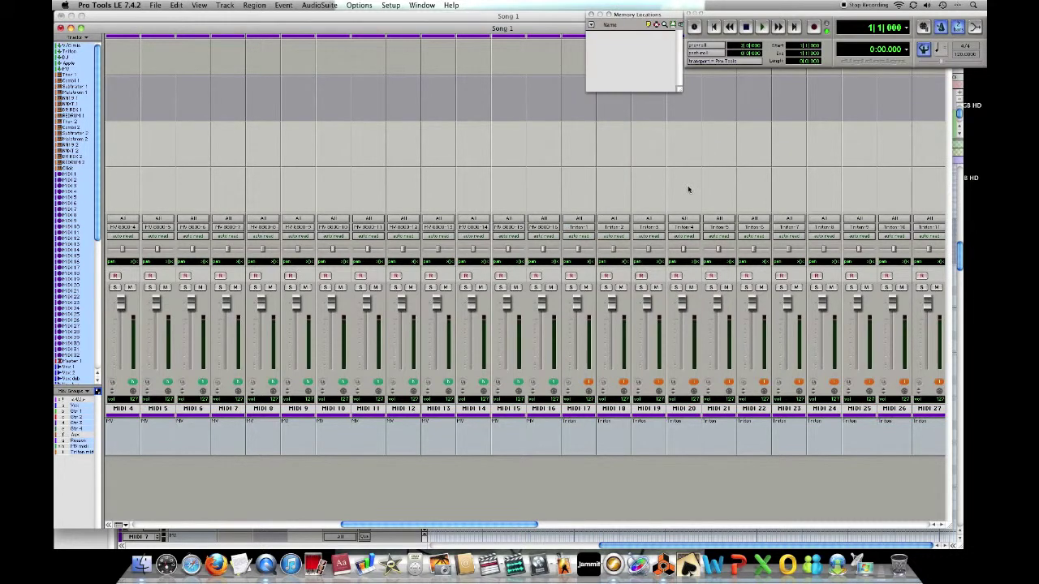
Step: Switch to Reason and save the Song 1 rack as a new song file named Song 2.rns in the Reason folder
key(super+Tab)
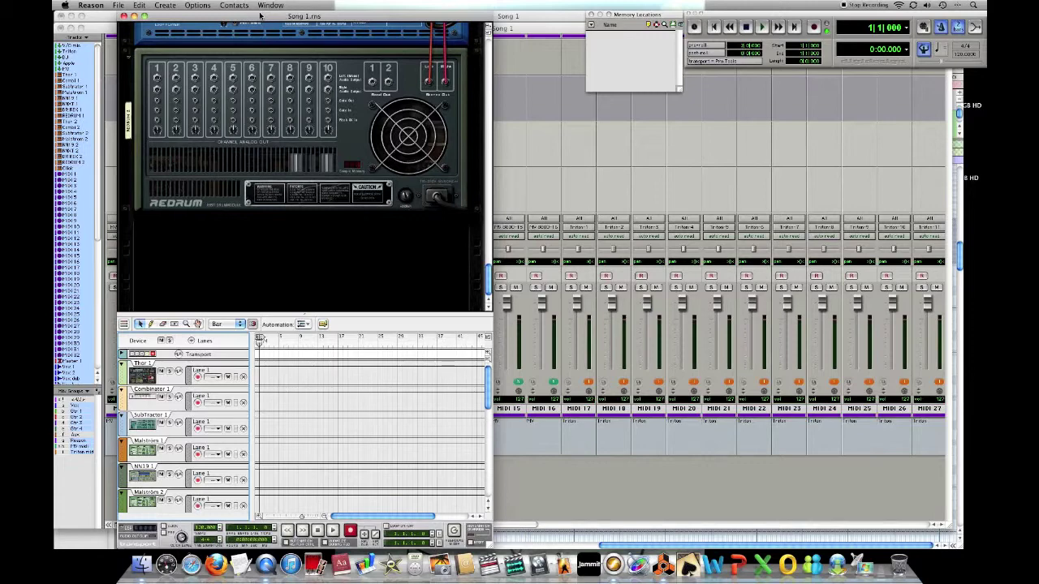
click(122, 5)
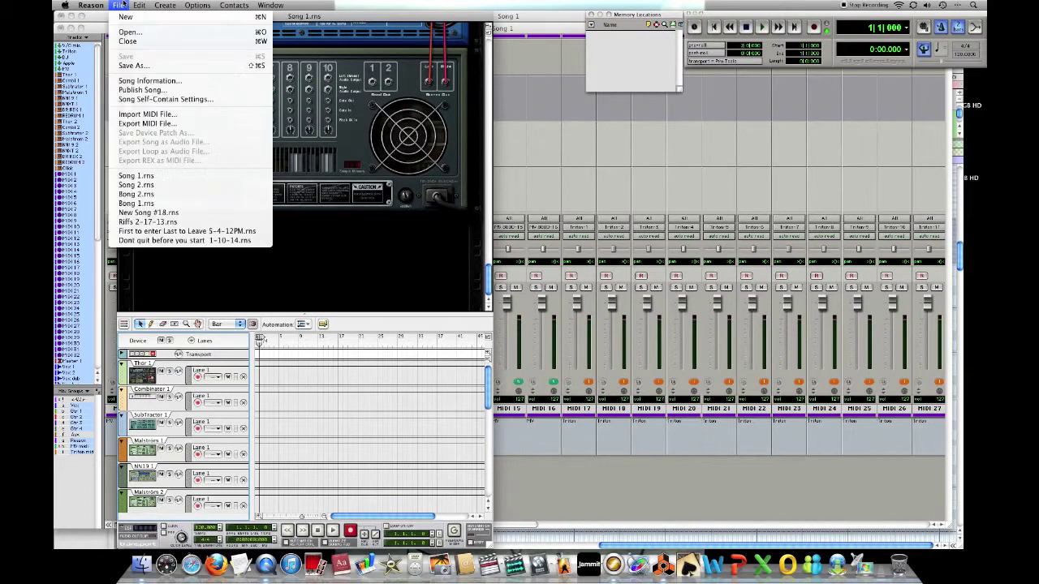
click(134, 66)
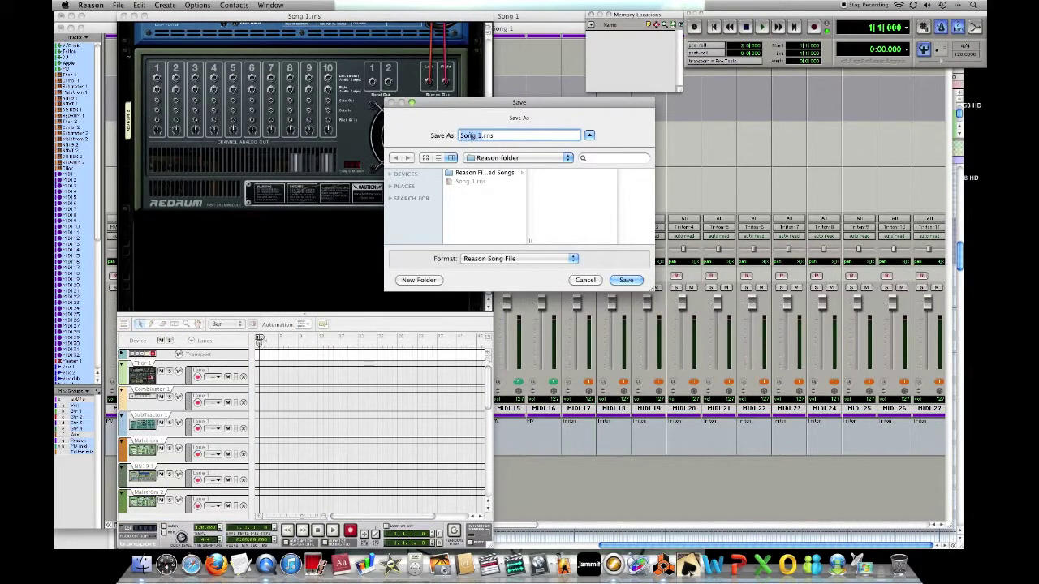
click(479, 136)
key(BackSpace)
text(2)
key(Return)
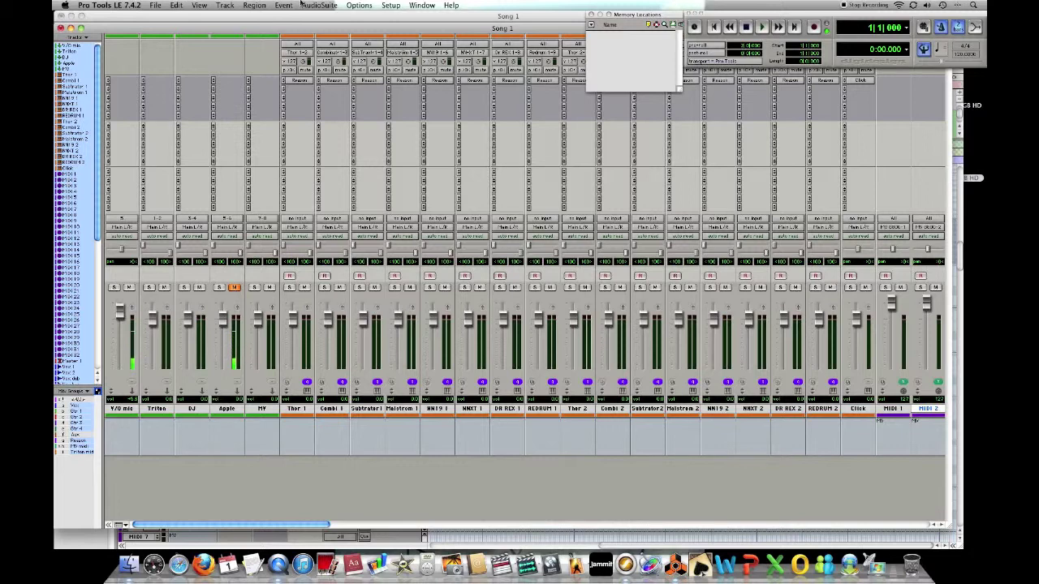
click(154, 5)
mouse_move(199, 4)
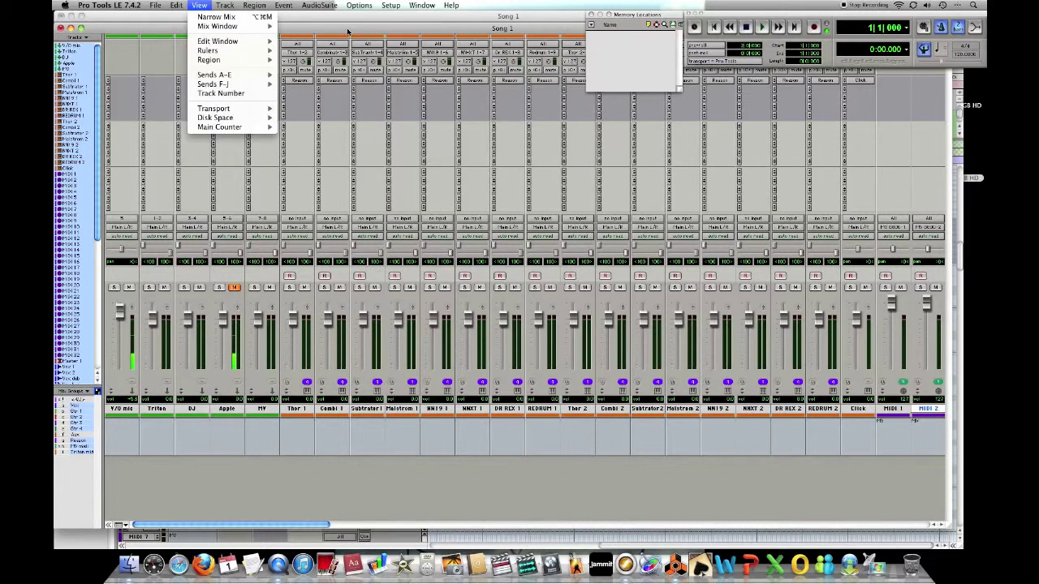
click(347, 30)
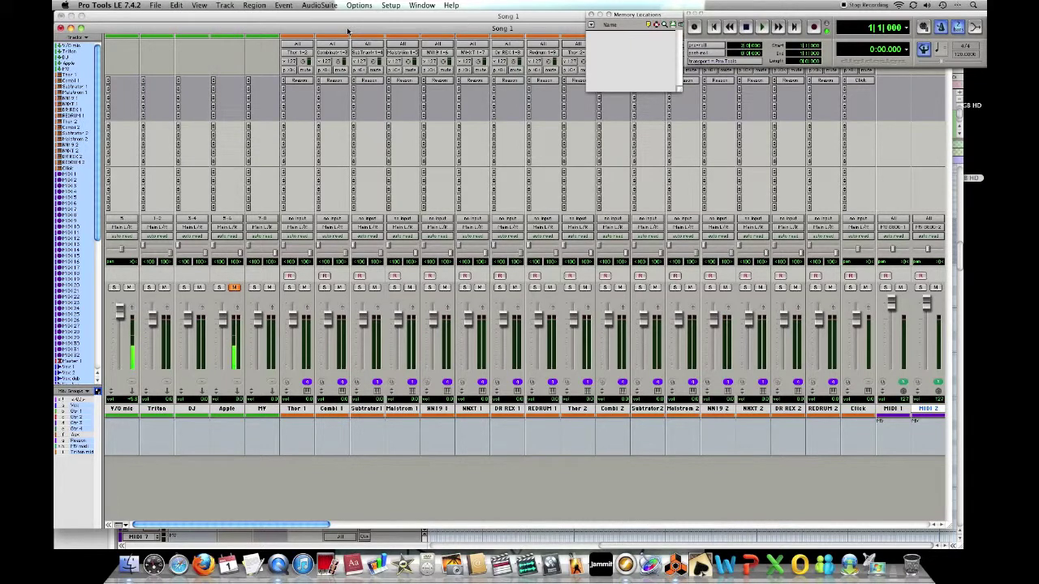
Step: Save the Pro Tools session under the name Song 2, creating a new folder named Song 2 in the Pro Tools Folder
click(151, 5)
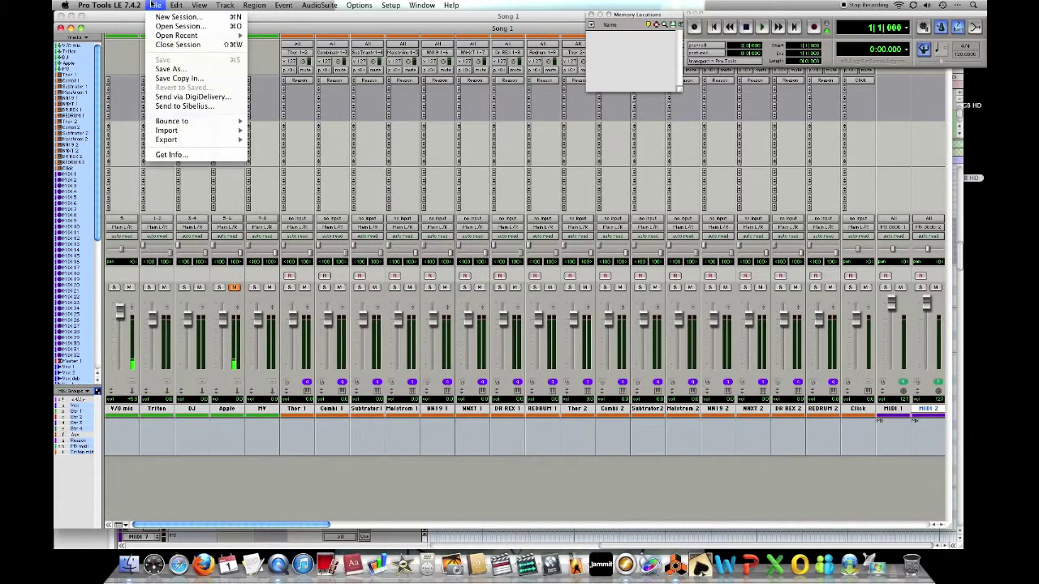
click(175, 70)
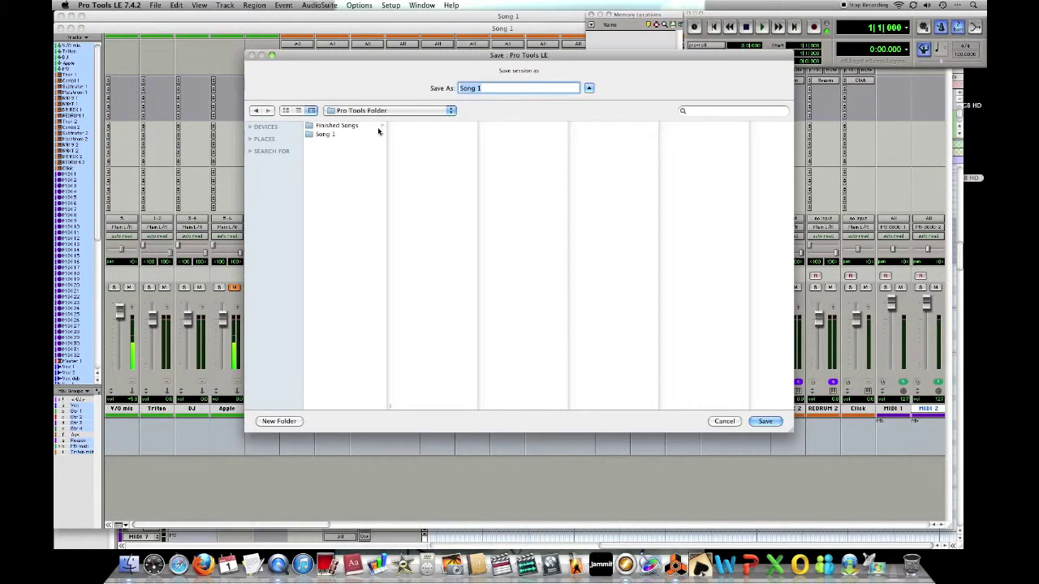
click(487, 88)
key(BackSpace)
text(2)
click(284, 422)
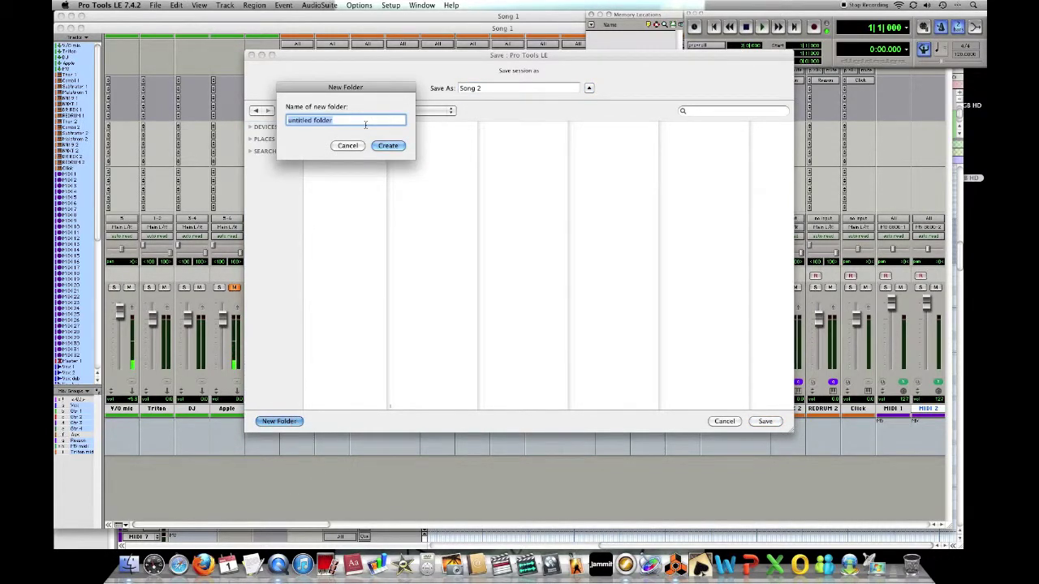
text(Song 2)
key(Return)
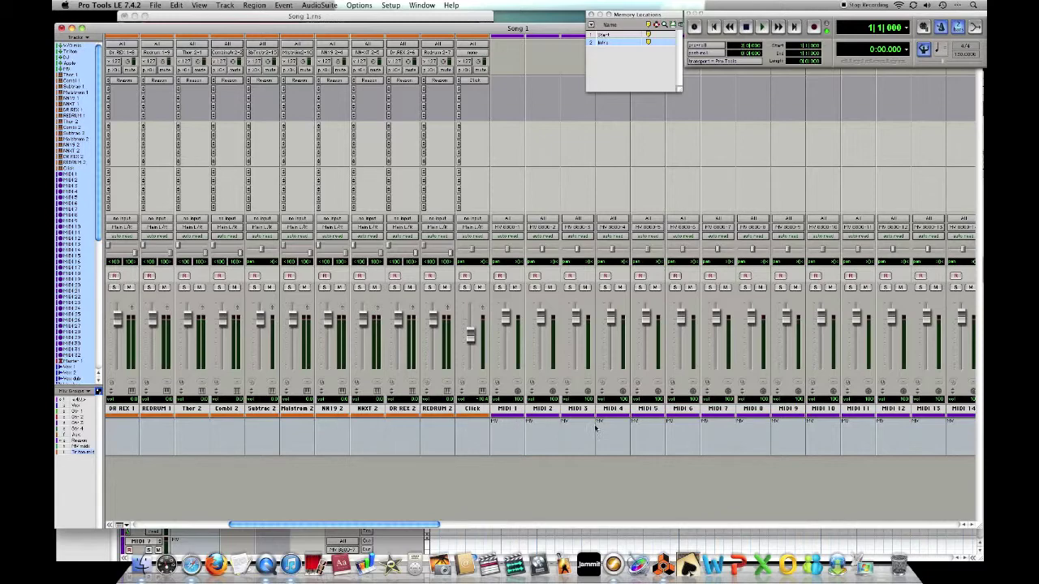
Step: Select the first set of Reason instrument tracks one after another, from Thor 1 to NNXT 1, to audition their sounds
scroll(852, 428, right, 4)
scroll(858, 428, right, 5)
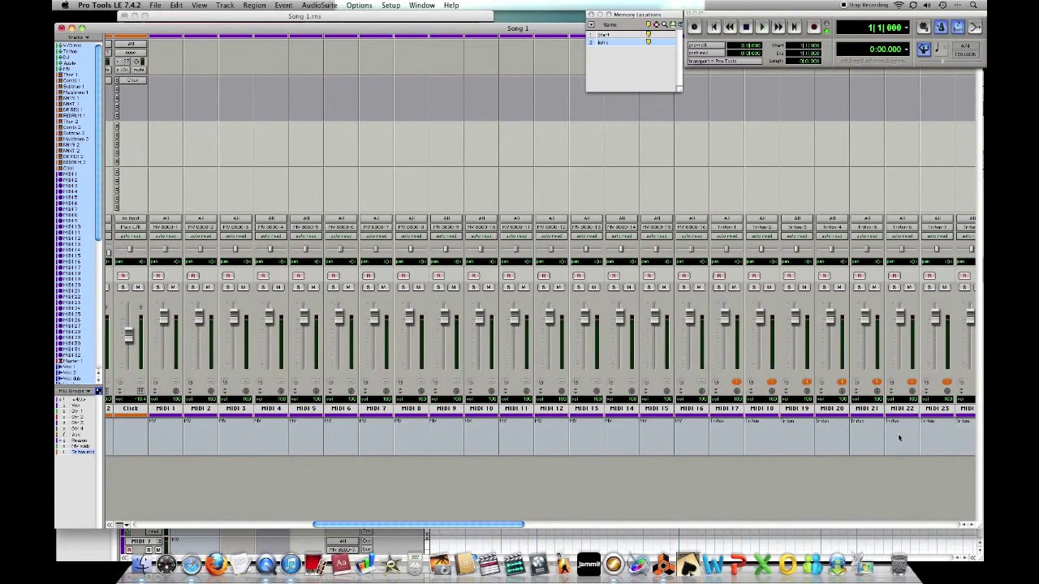
scroll(907, 438, left, 19)
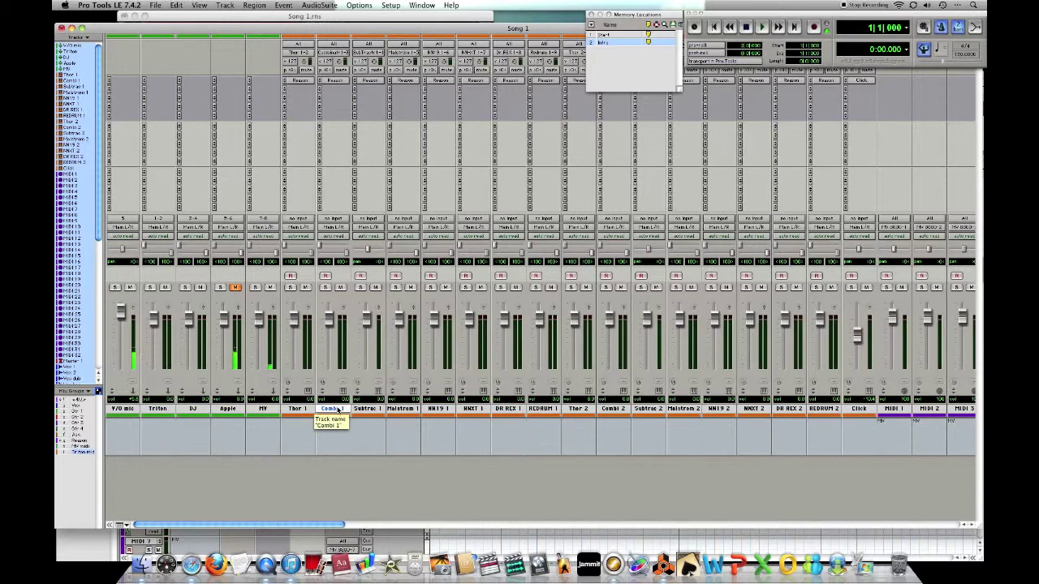
click(304, 409)
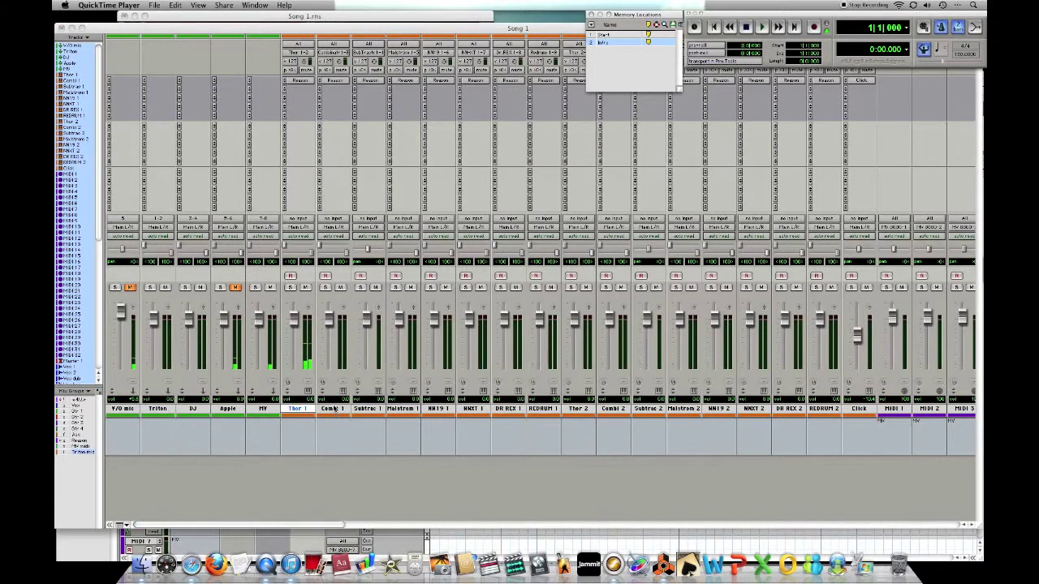
click(335, 409)
click(362, 409)
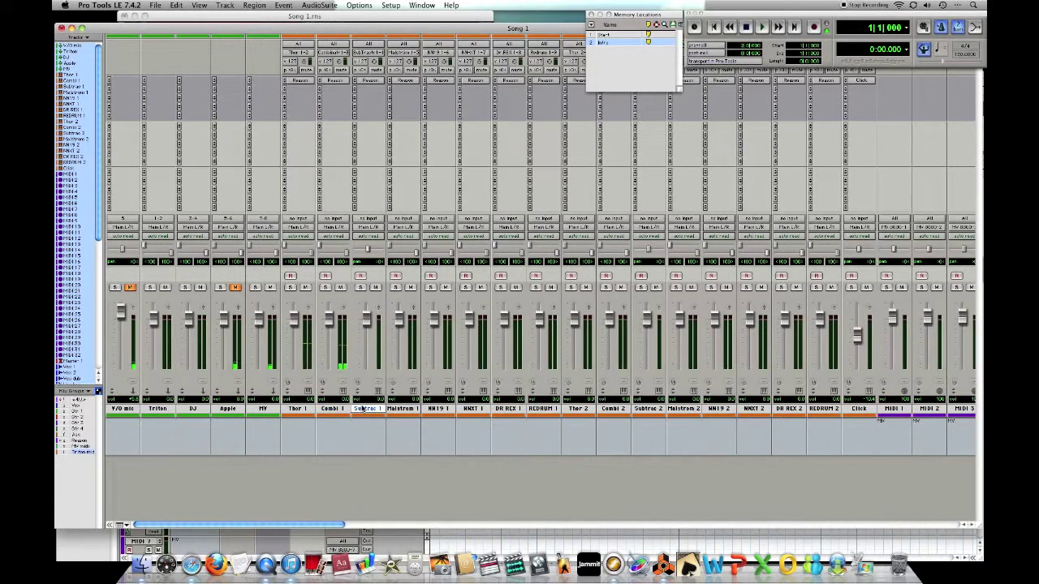
click(403, 409)
click(438, 409)
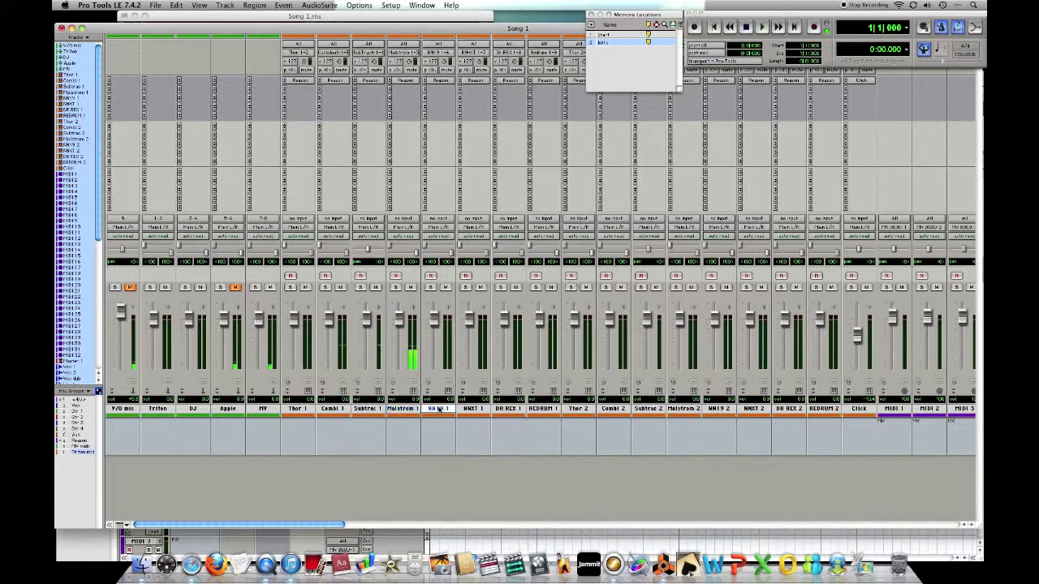
click(478, 409)
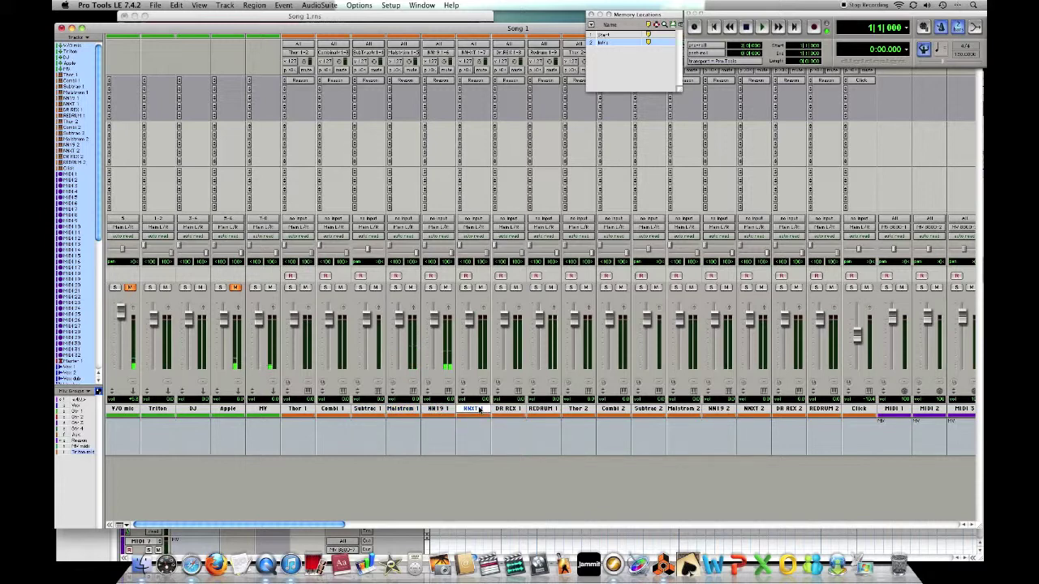
Step: Select the second set of Reason instrument tracks in turn, from Thor 2 to NNXT 2, to audition each one
click(584, 409)
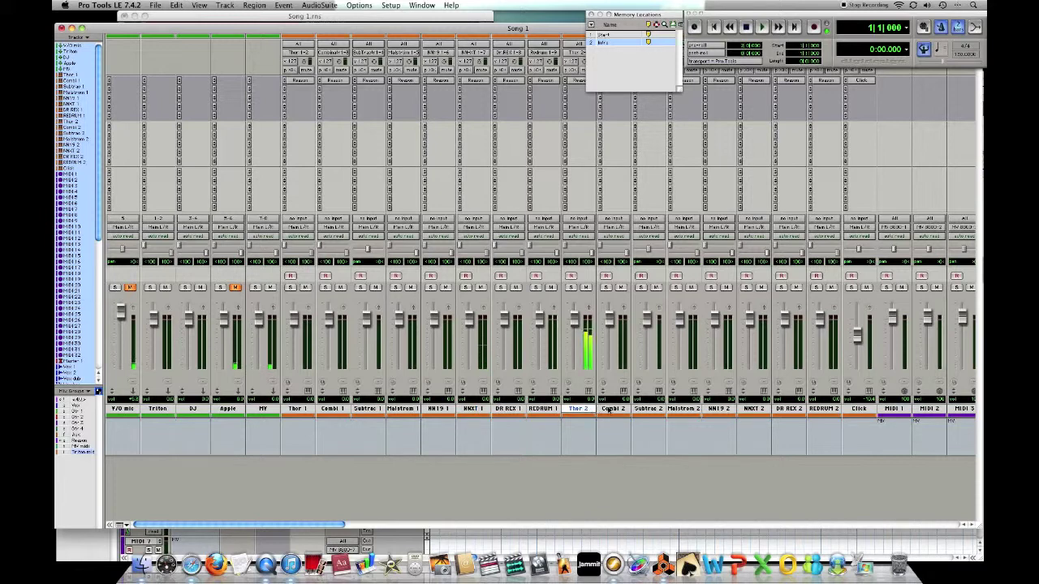
click(612, 409)
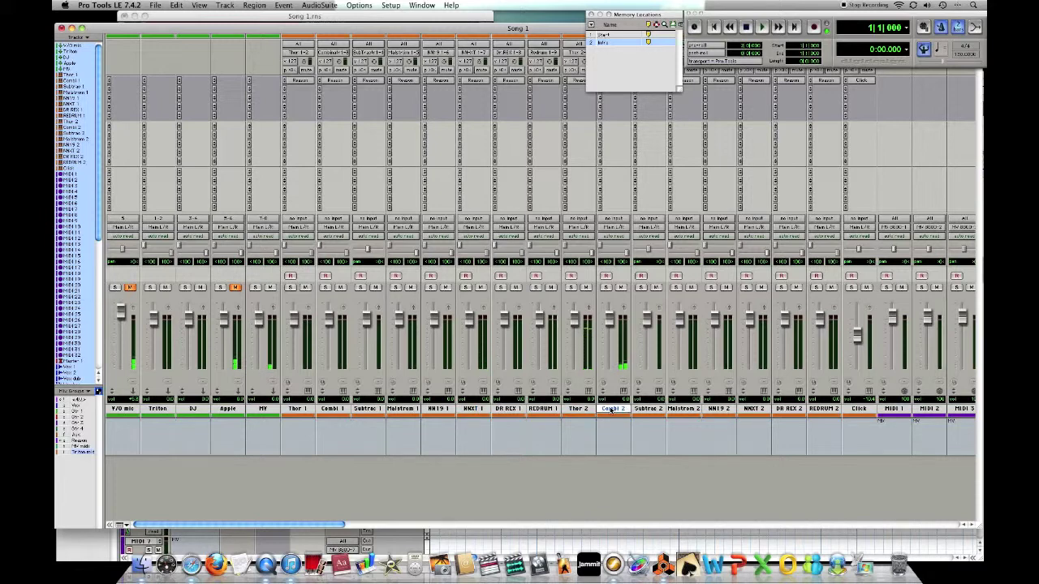
click(645, 409)
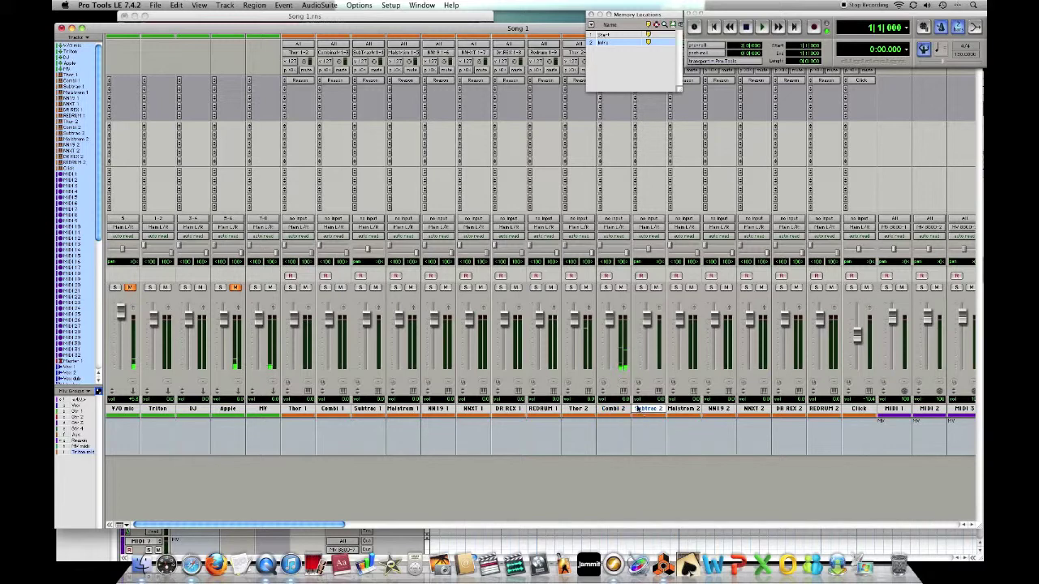
click(687, 410)
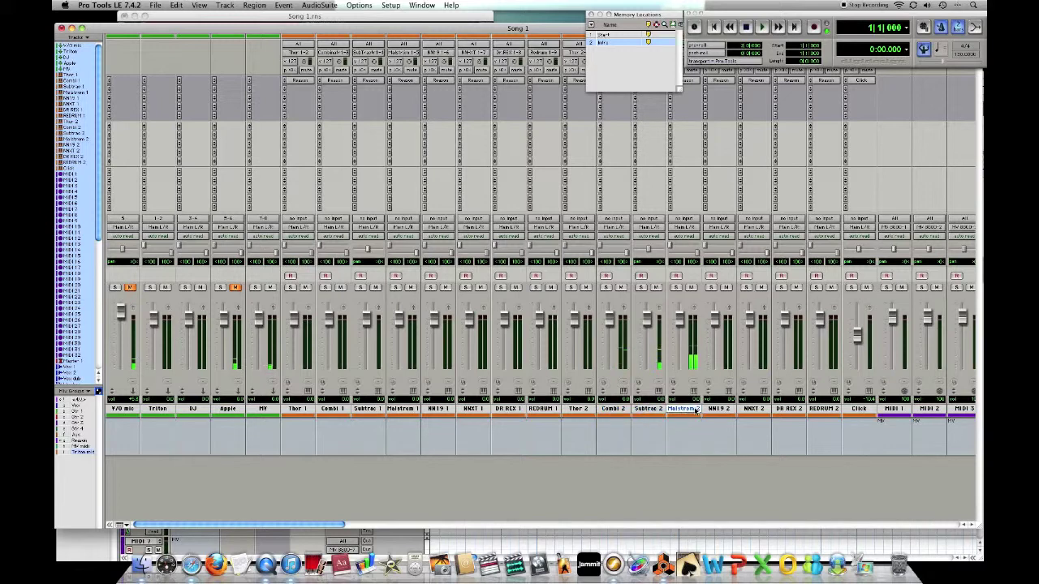
click(715, 410)
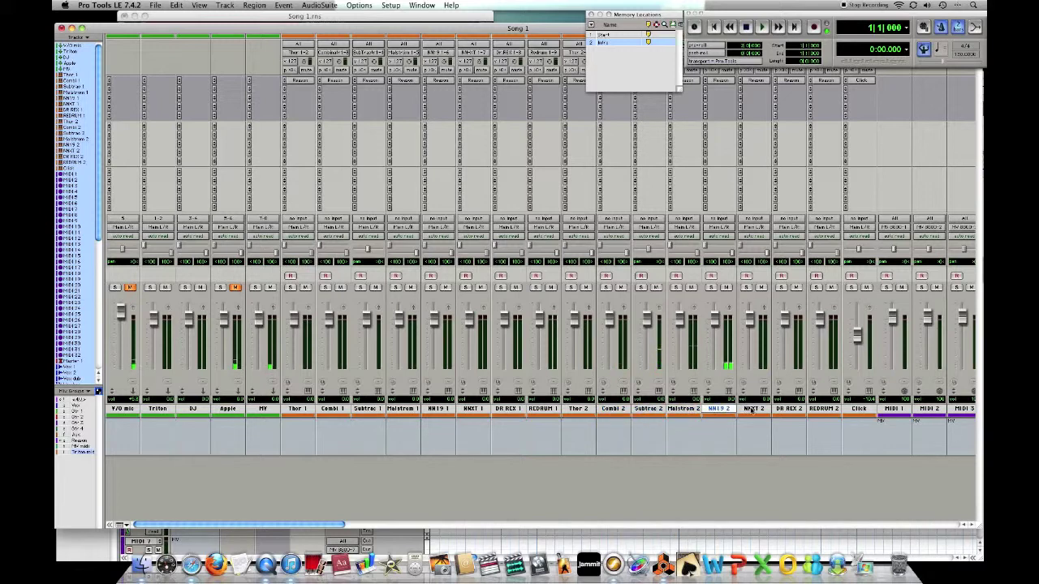
click(751, 409)
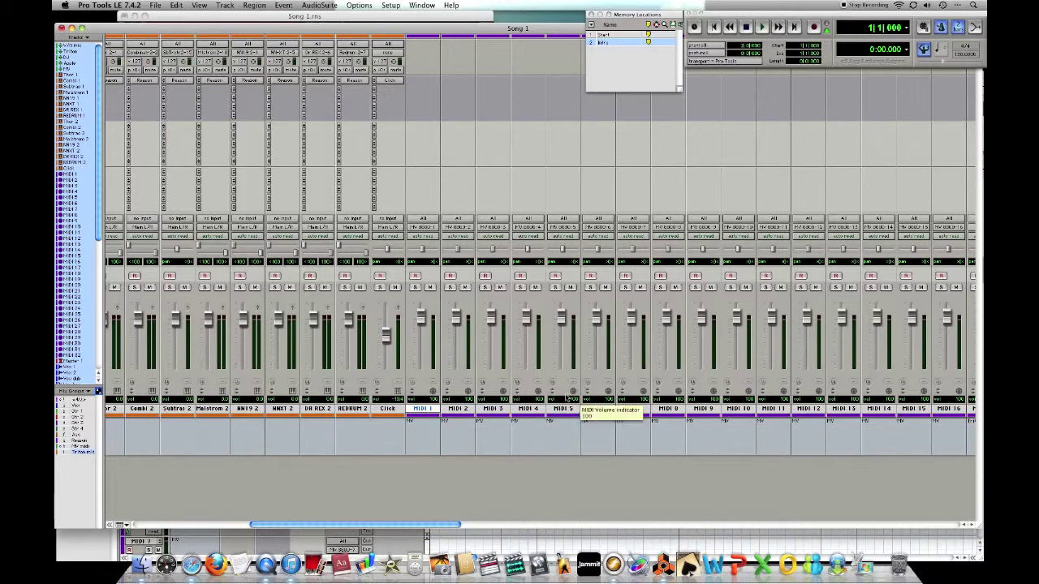
Step: Select the MV 8800 tracks MIDI 2, MIDI 3, MIDI 4 and MIDI 5 in turn to try each channel
click(460, 409)
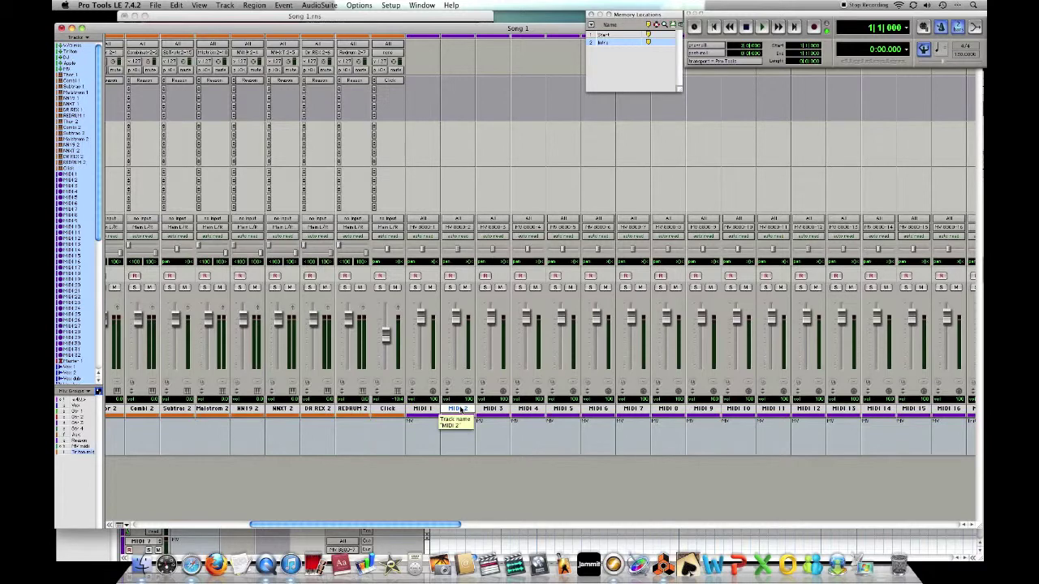
click(488, 410)
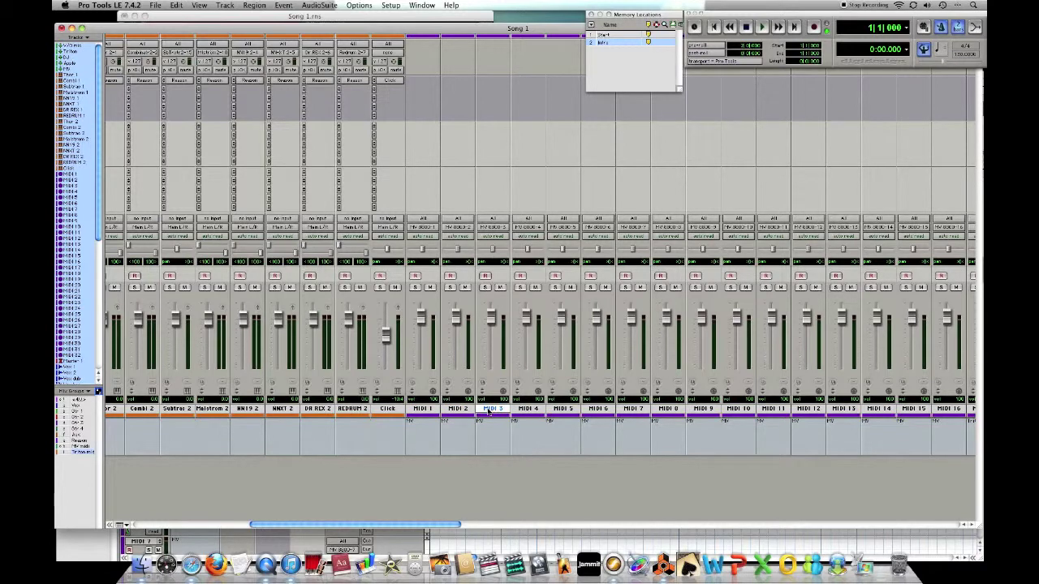
click(528, 410)
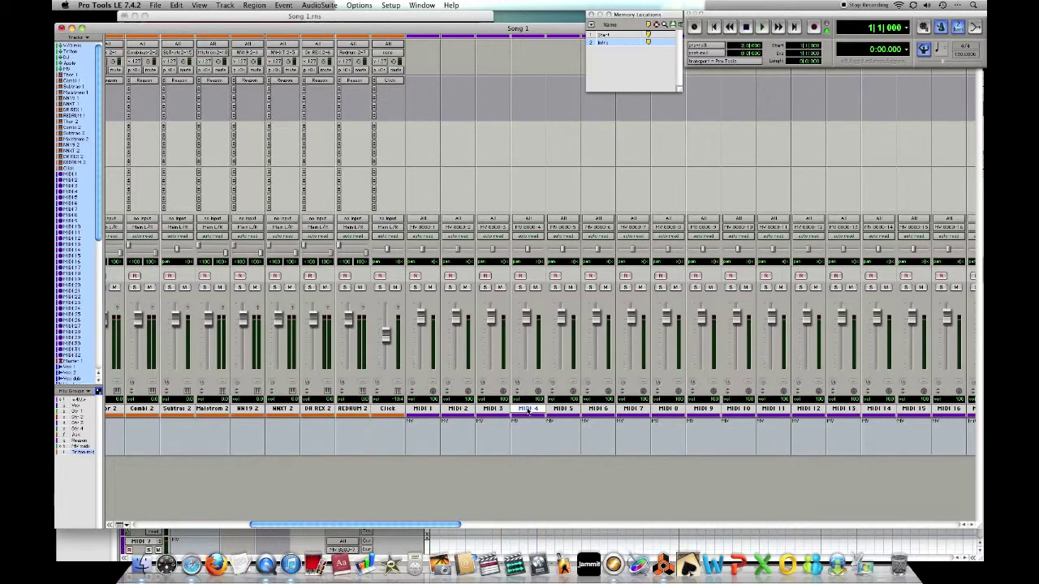
click(572, 411)
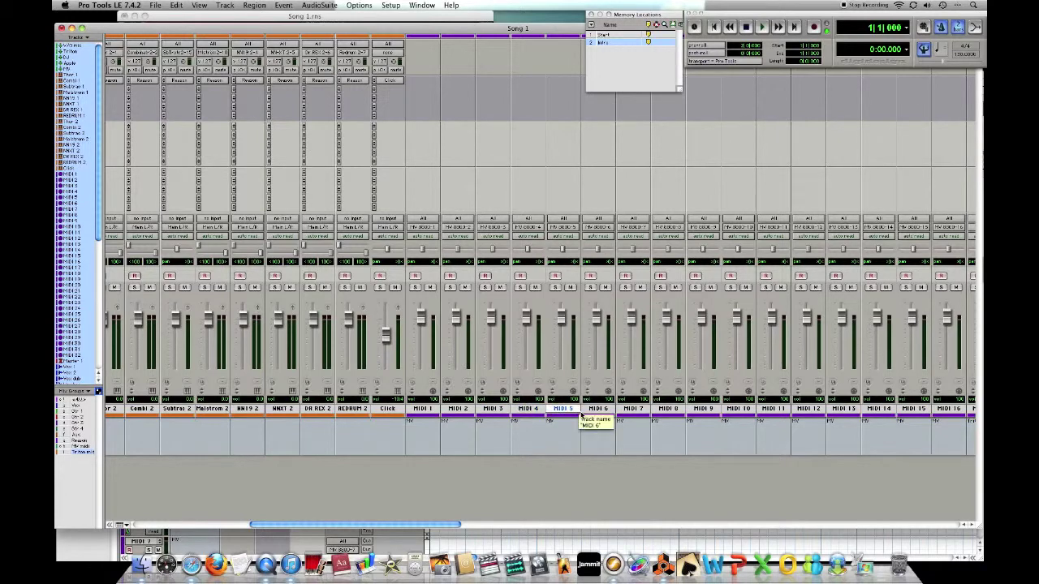
Step: Select the remaining MV 8800 tracks one after another, from MIDI 6 to MIDI 16, to audition each channel
click(605, 411)
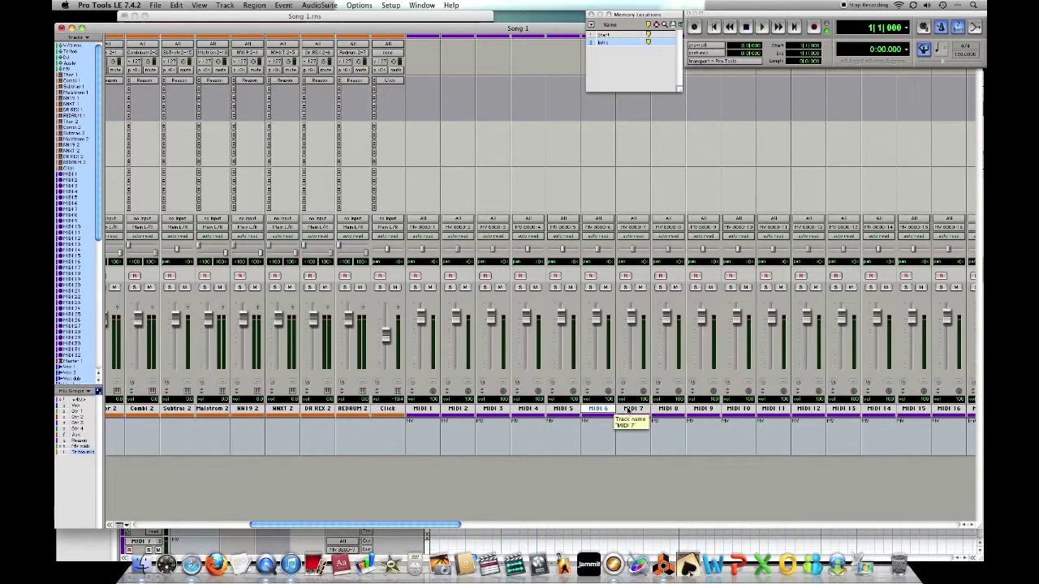
click(627, 410)
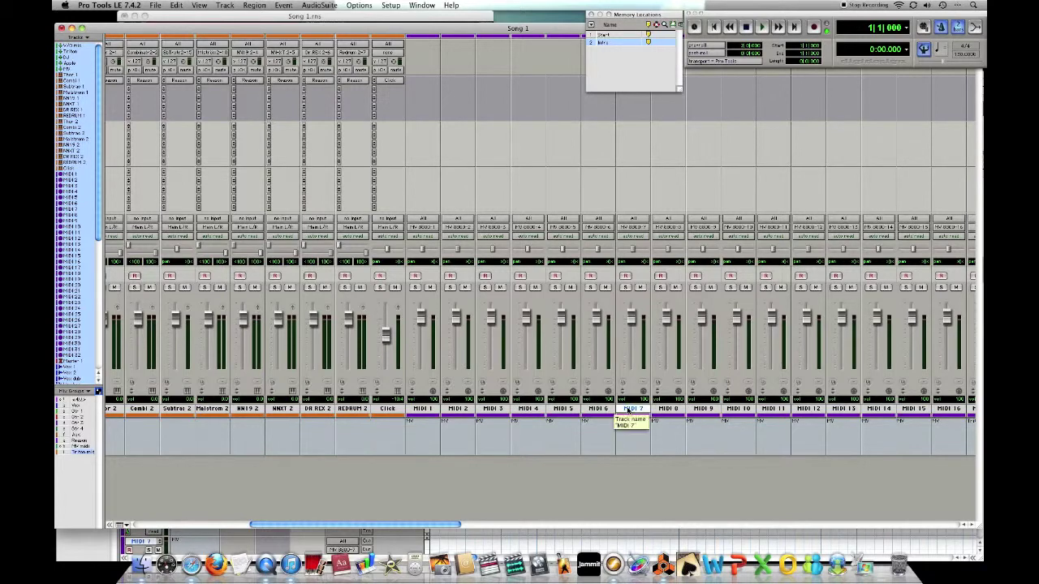
click(667, 411)
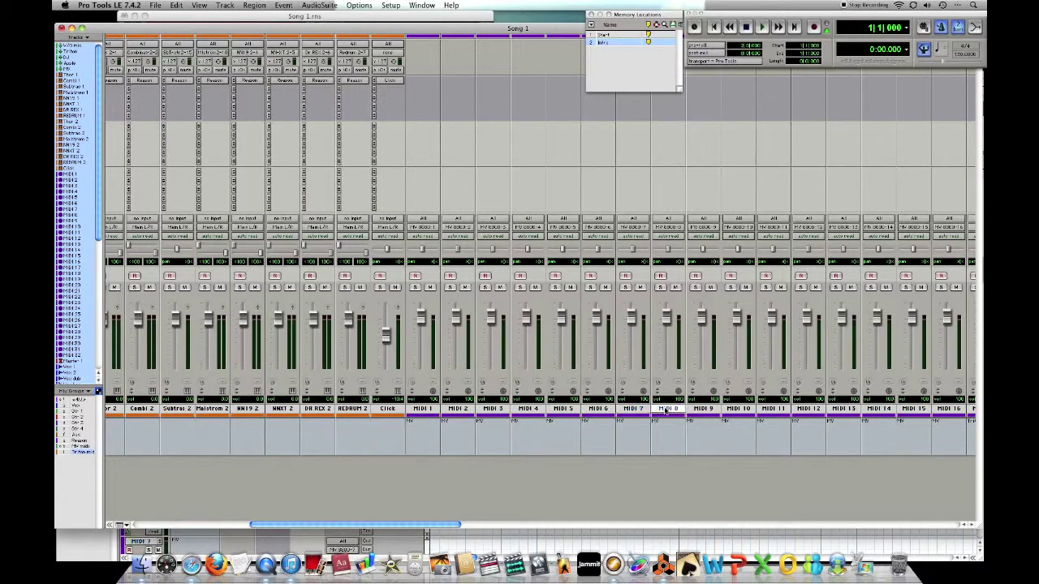
click(711, 410)
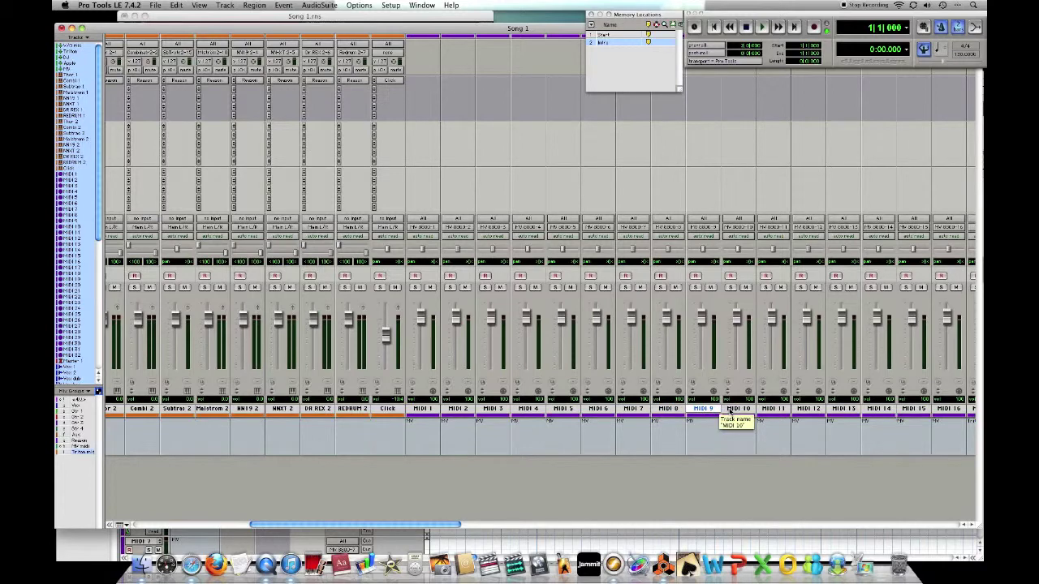
click(735, 411)
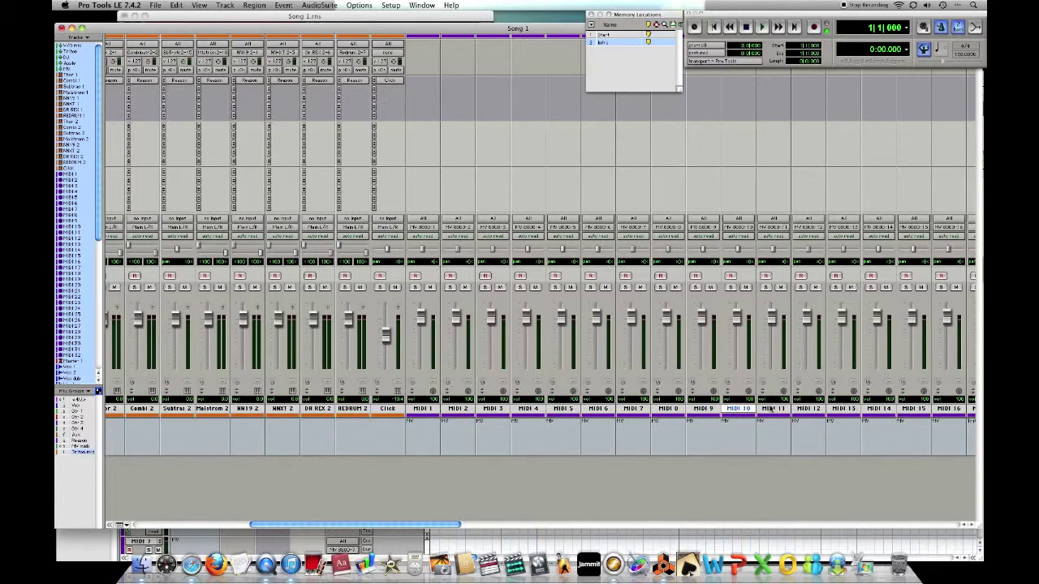
click(771, 410)
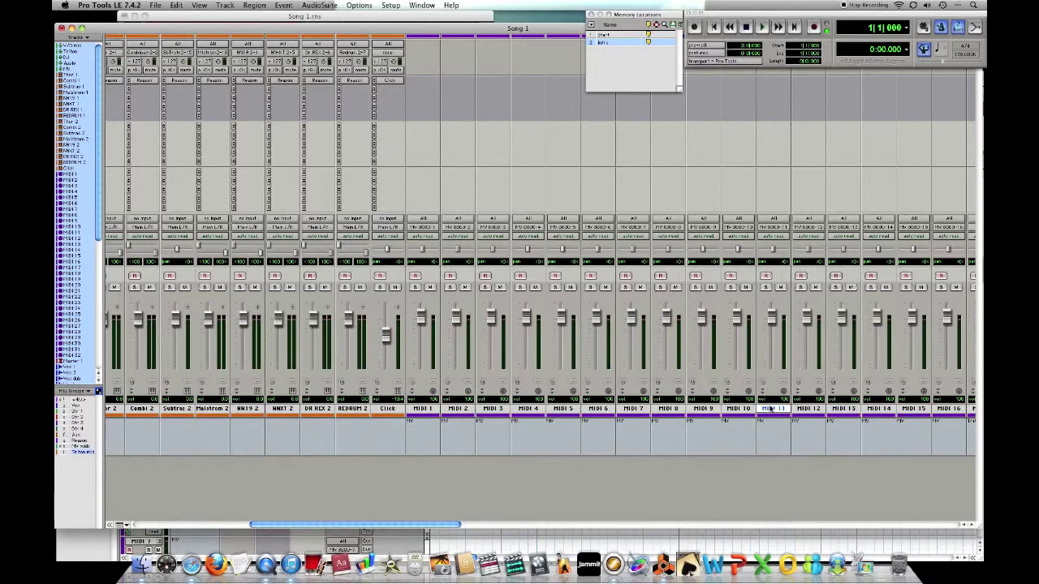
click(815, 409)
click(842, 411)
click(891, 411)
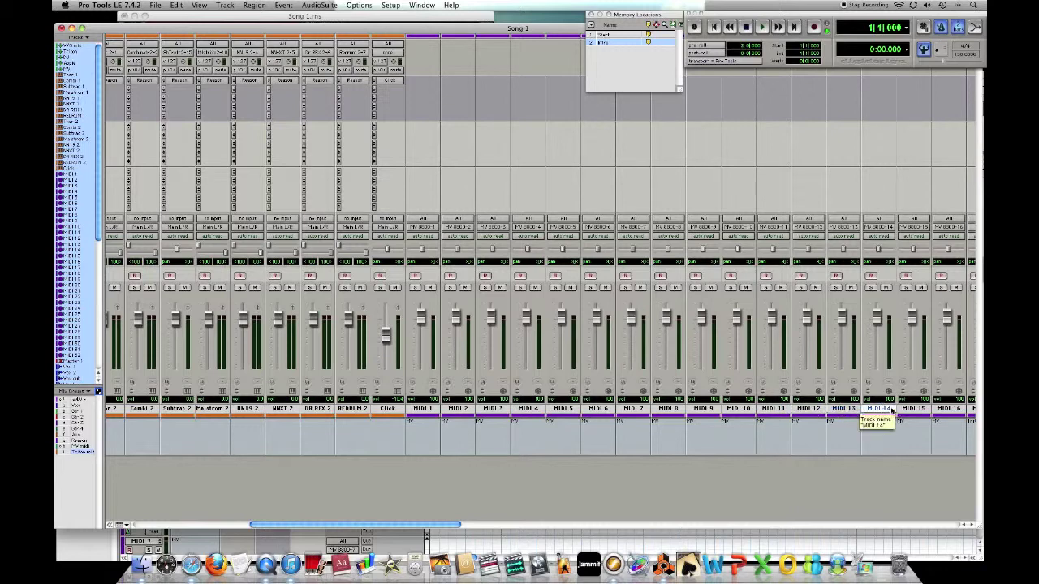
click(907, 410)
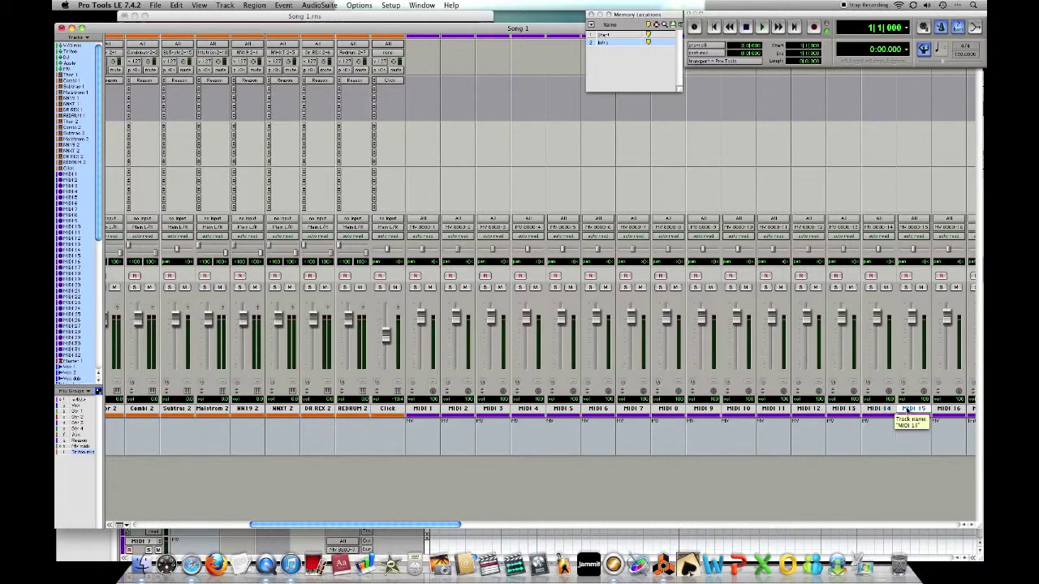
click(944, 410)
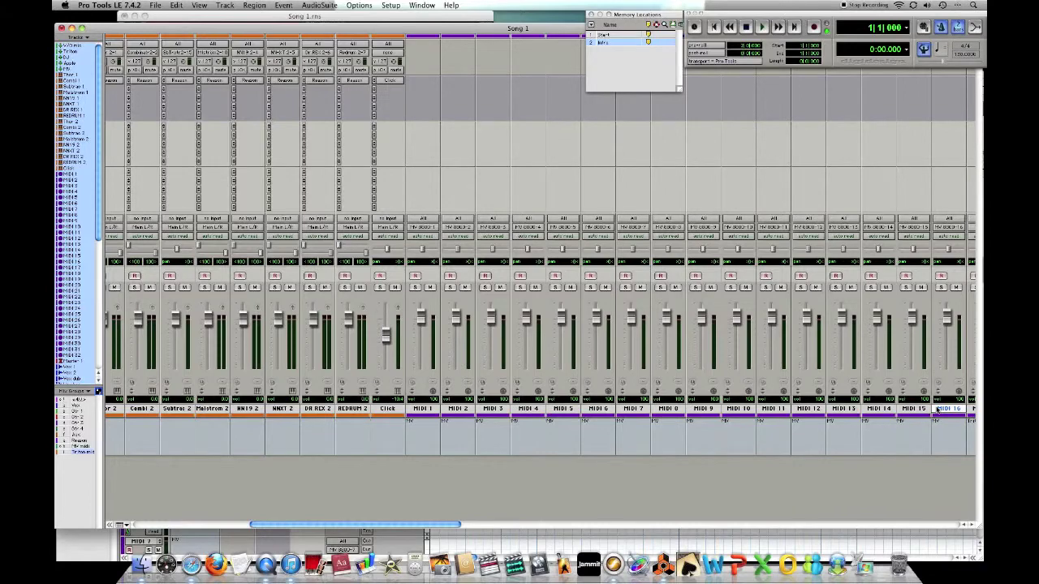
Step: Select the first ten Triton tracks in turn, from MIDI 17 to MIDI 26, to audition their sounds
scroll(937, 412, right, 8)
scroll(933, 411, right, 1)
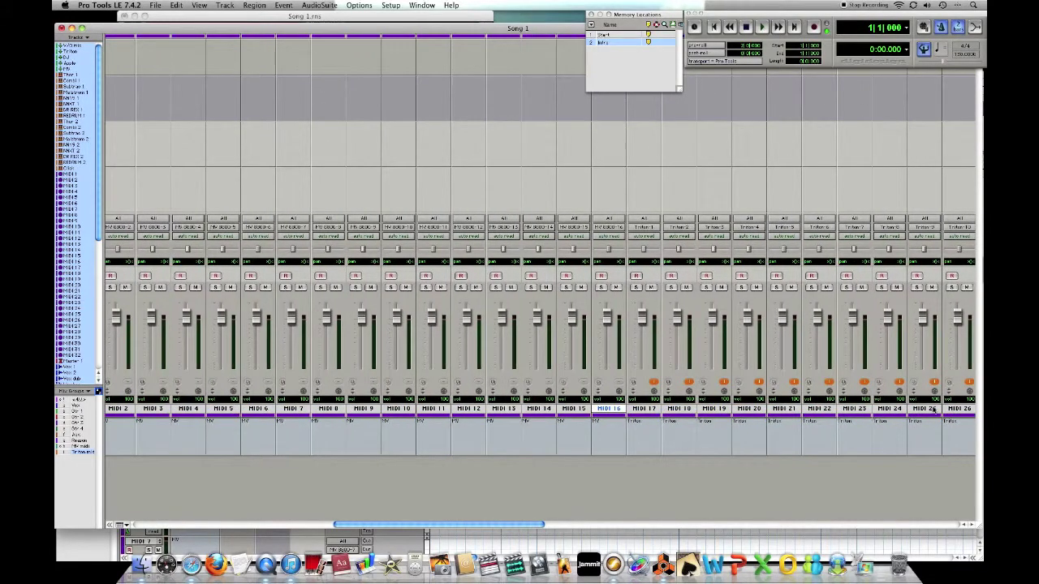
click(647, 410)
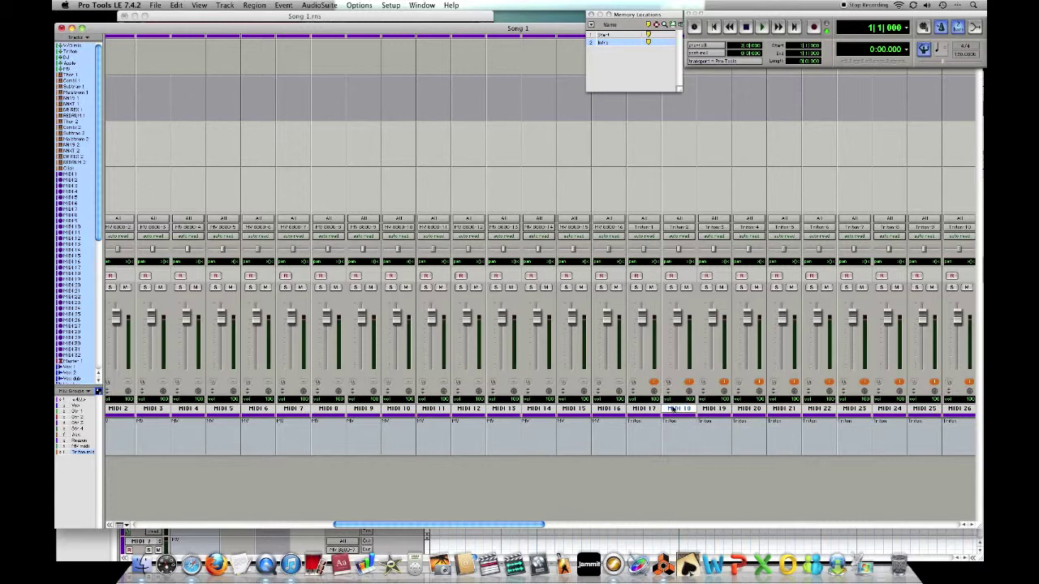
click(712, 409)
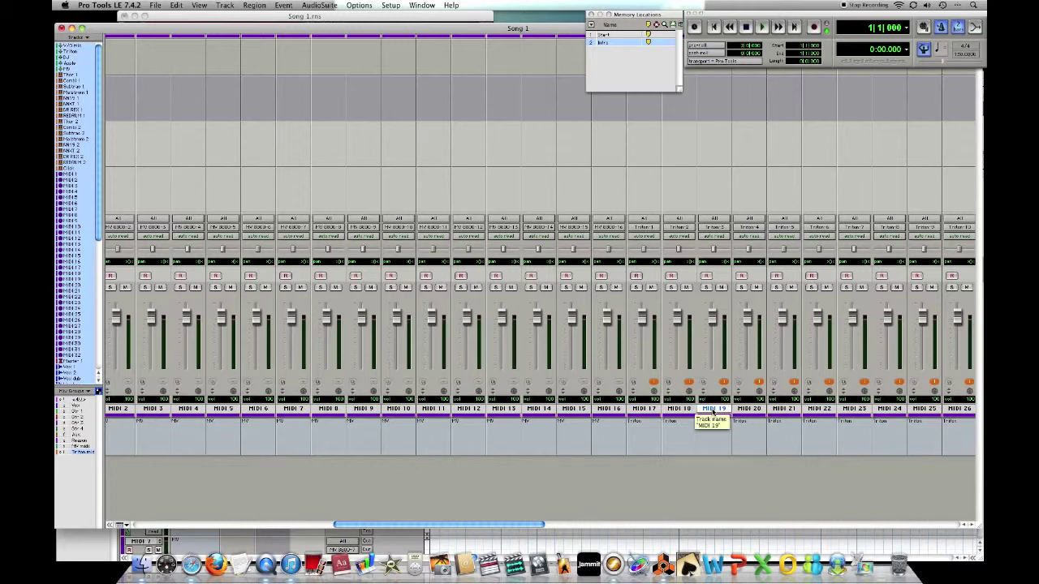
click(742, 409)
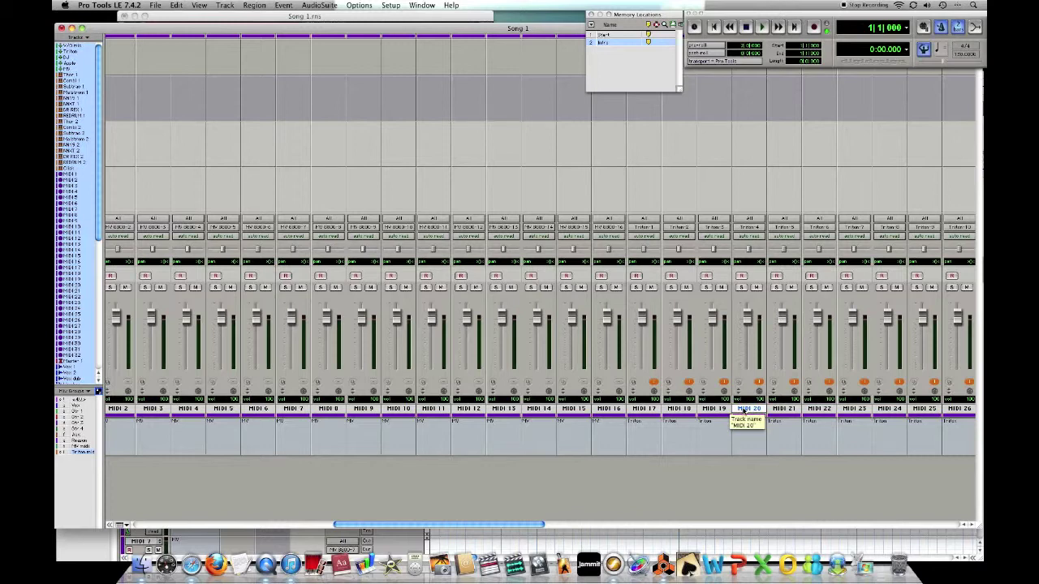
click(780, 409)
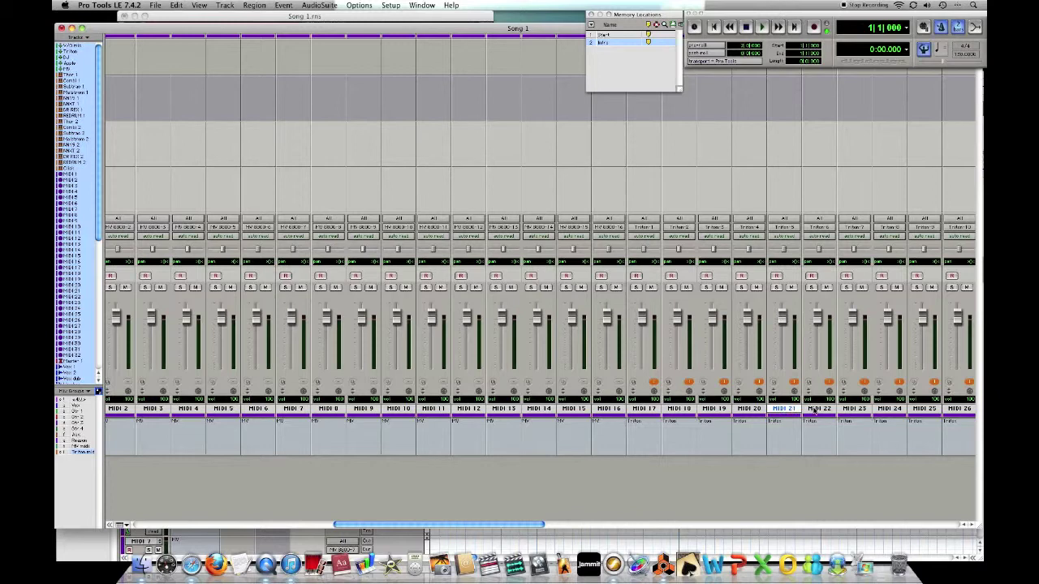
click(815, 410)
click(850, 410)
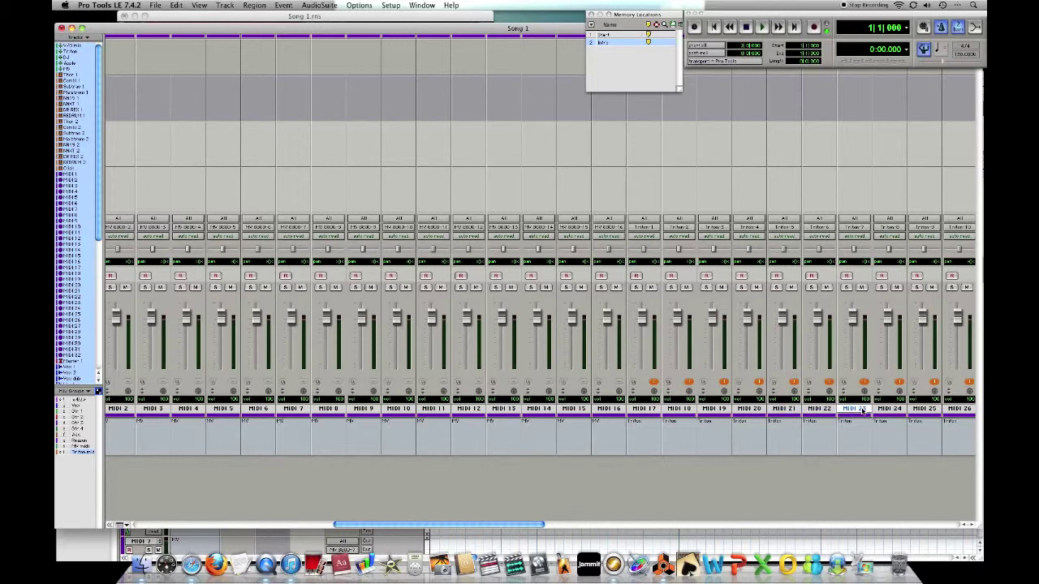
click(884, 410)
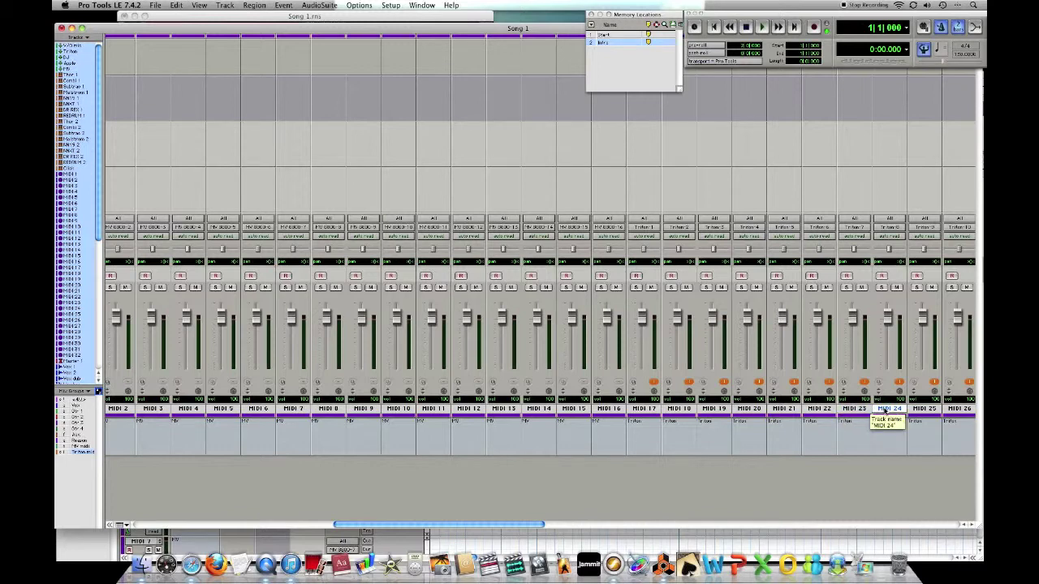
click(919, 410)
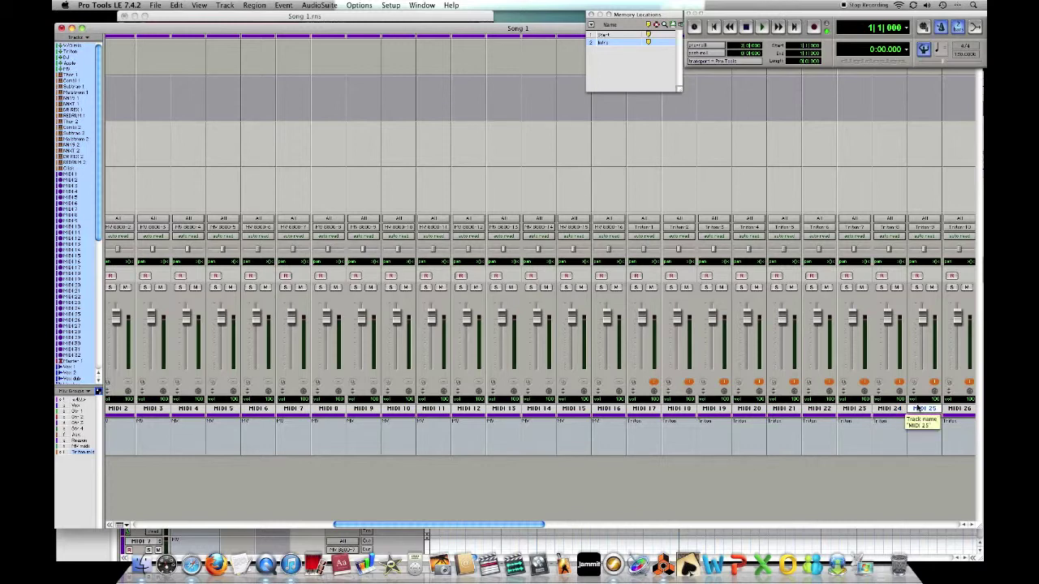
click(956, 411)
Step: Select the remaining Triton tracks one by one, from MIDI 27 to MIDI 32, to try each channel
scroll(941, 416, right, 1)
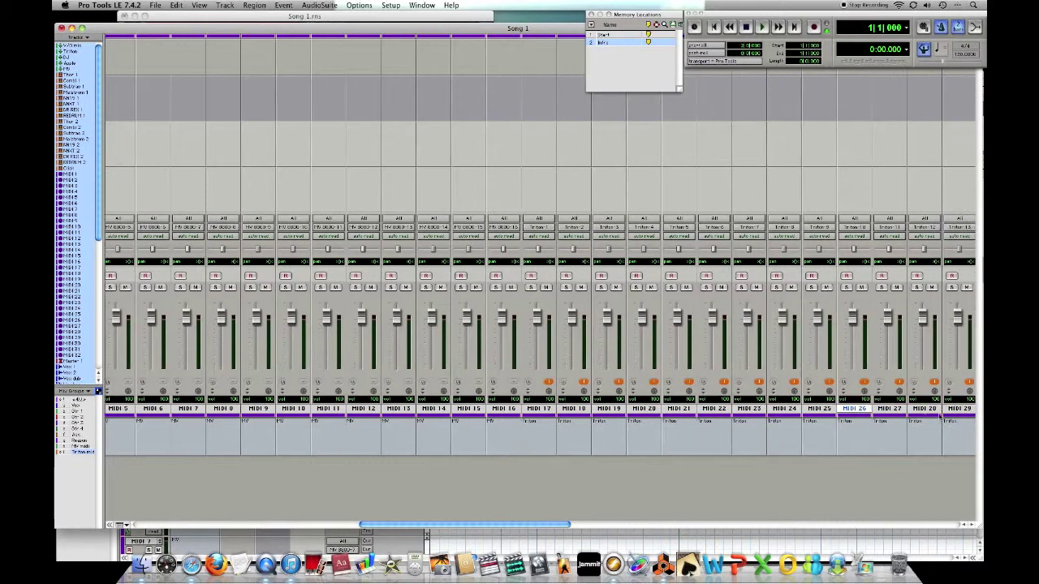
click(894, 409)
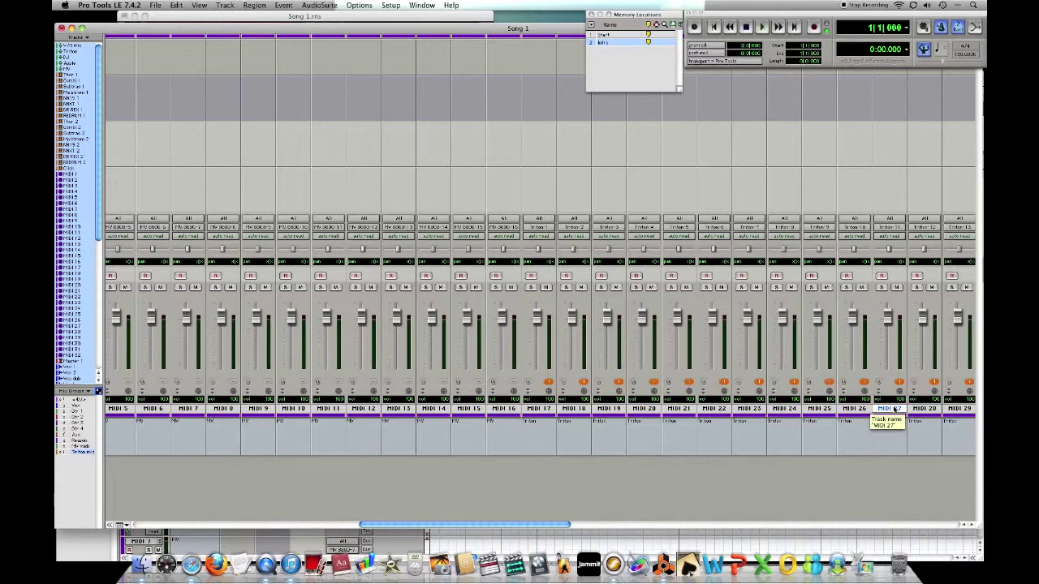
click(930, 409)
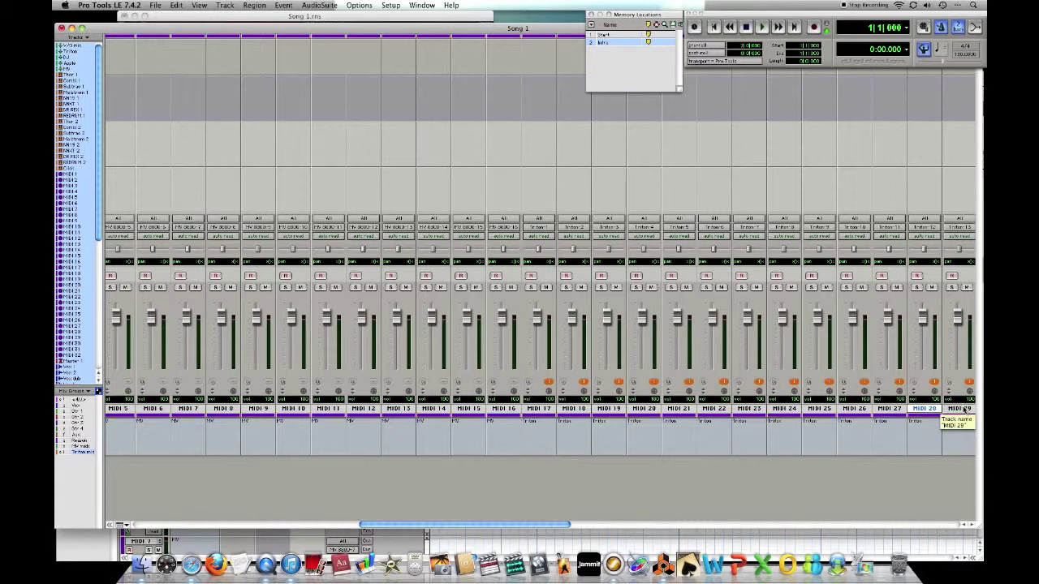
click(964, 410)
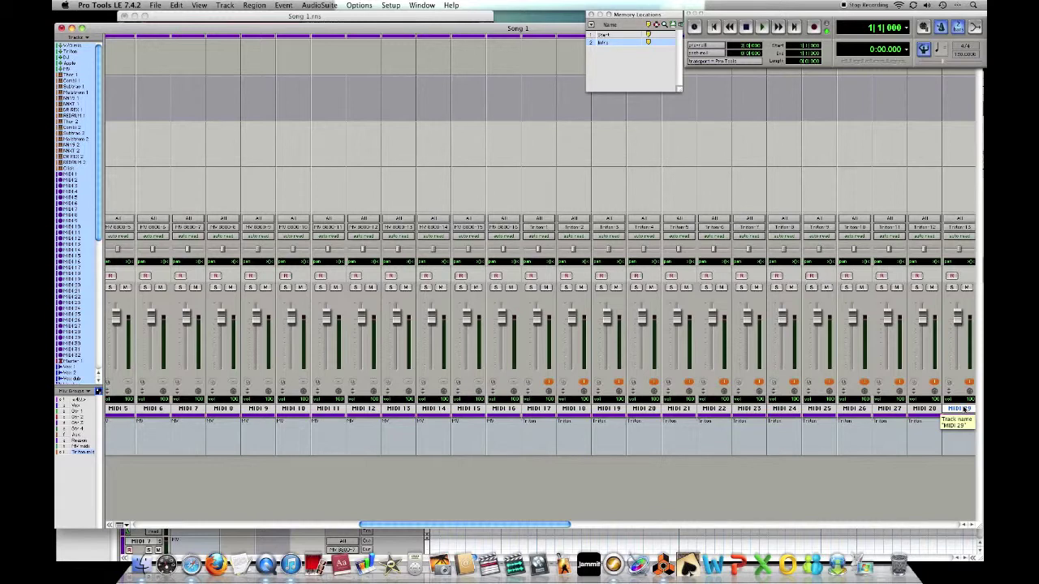
scroll(958, 410, right, 8)
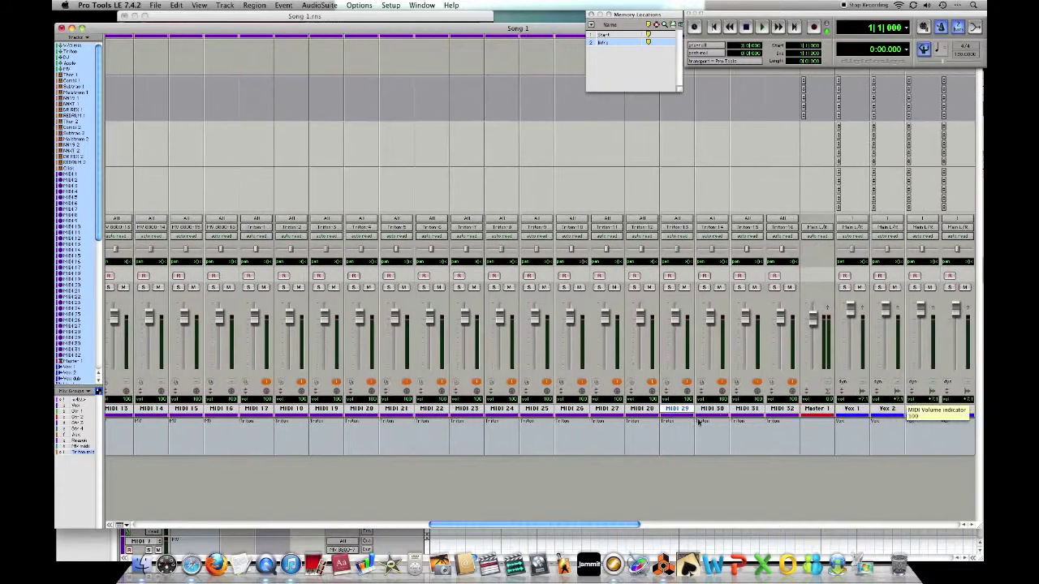
click(719, 410)
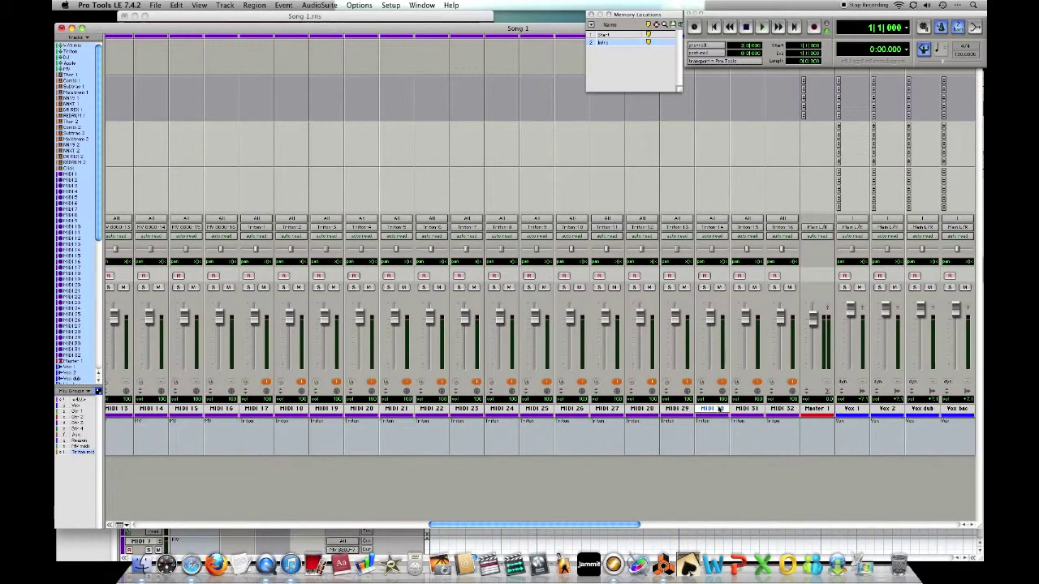
click(740, 410)
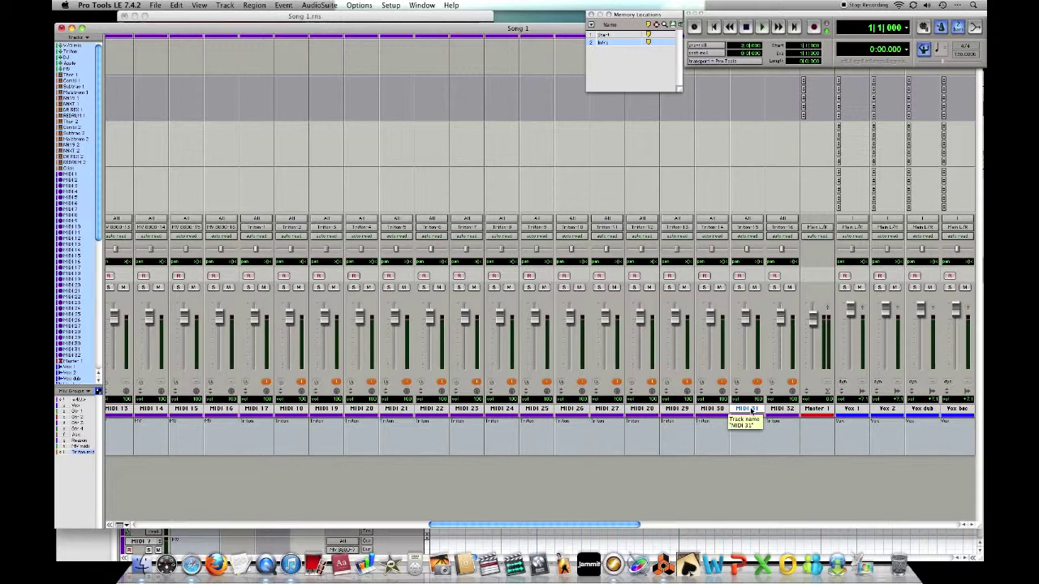
click(775, 410)
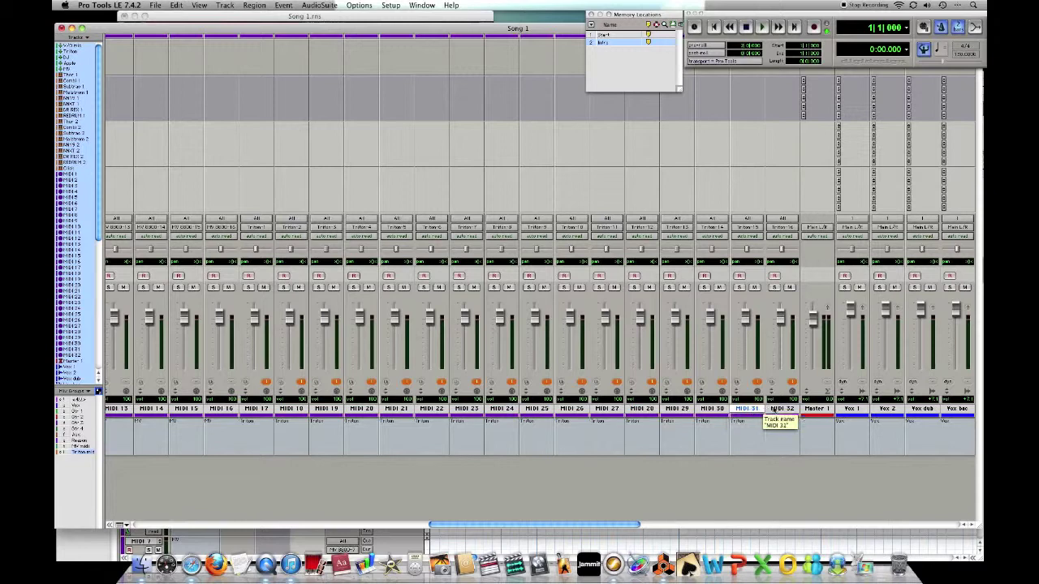